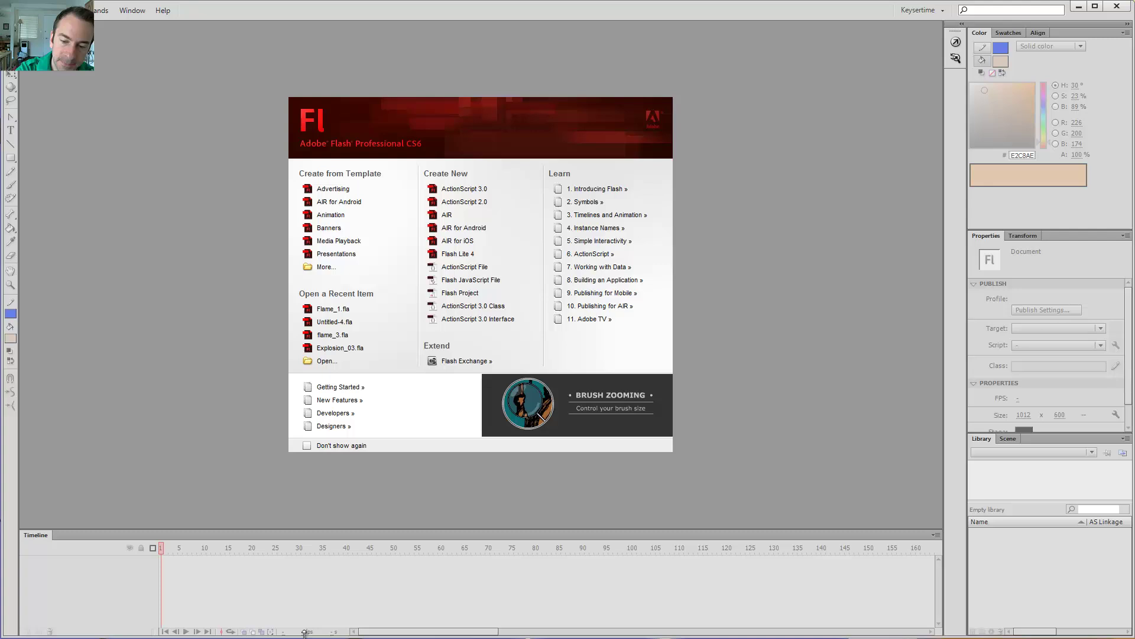
Open Flame_1.fla from the Welcome screen's recent items.
{"action": "left_click", "coordinate": [338, 309]}
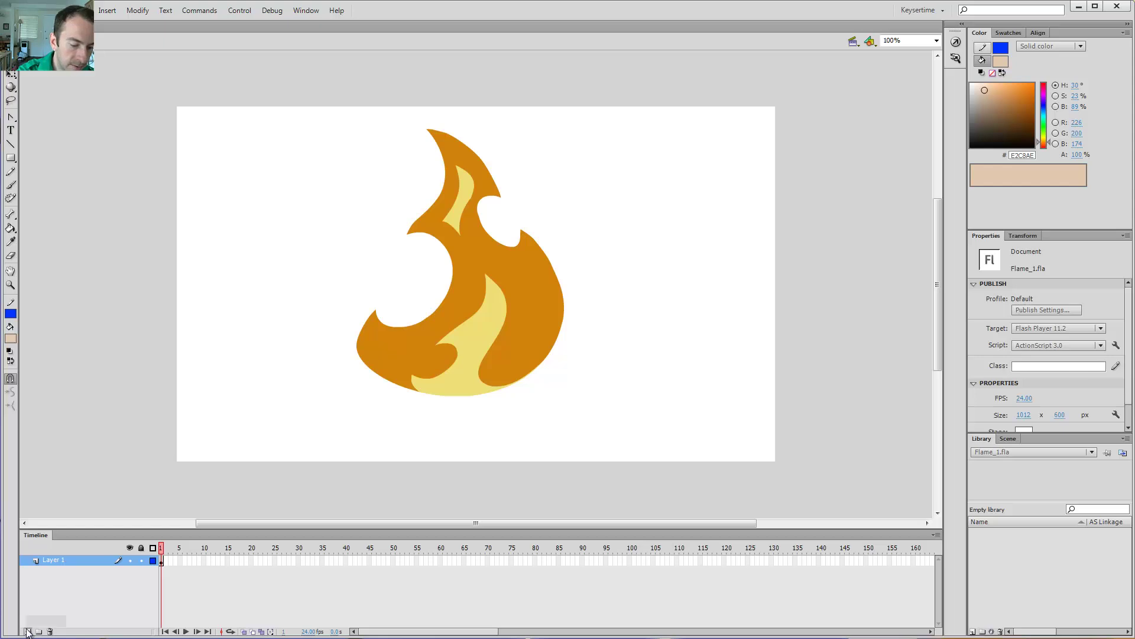
Add Layer 2 and Layer 3 above the flame's Layer 1, confirming the flame stays on Layer 1.
{"action": "left_click", "coordinate": [27, 632]}
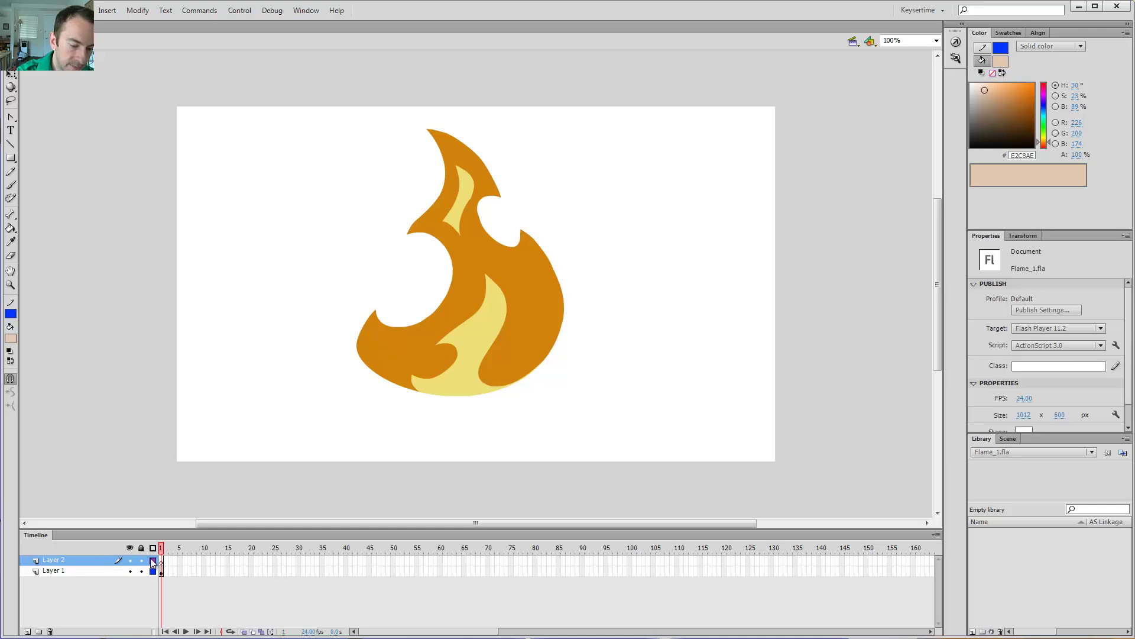
{"action": "left_click", "coordinate": [54, 570]}
{"action": "left_click", "coordinate": [28, 631]}
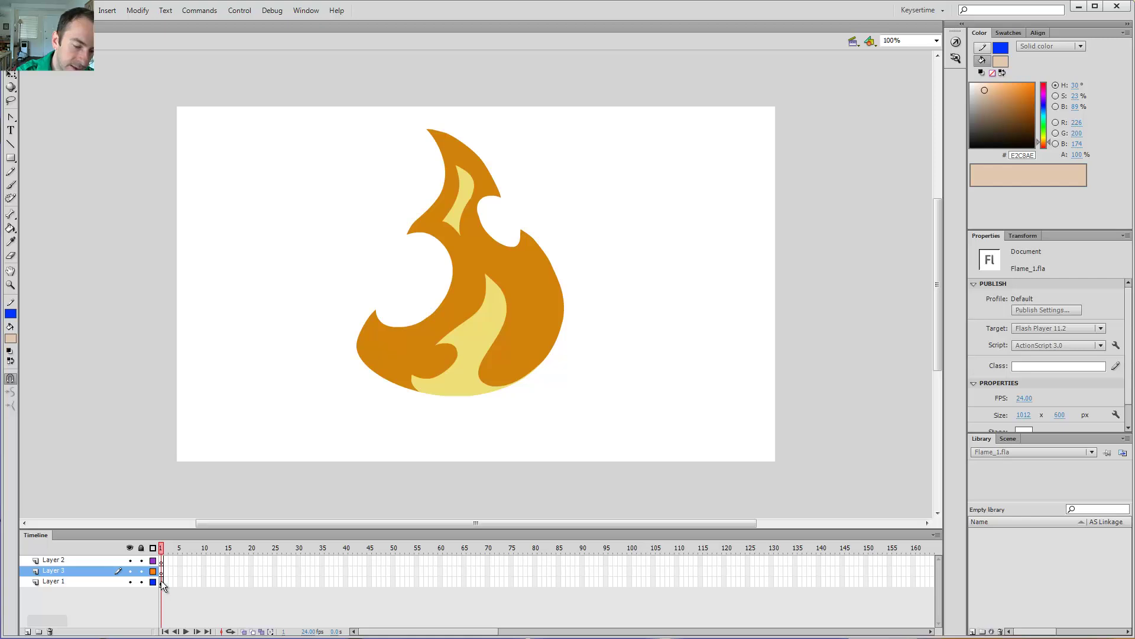
{"action": "left_click", "coordinate": [162, 582]}
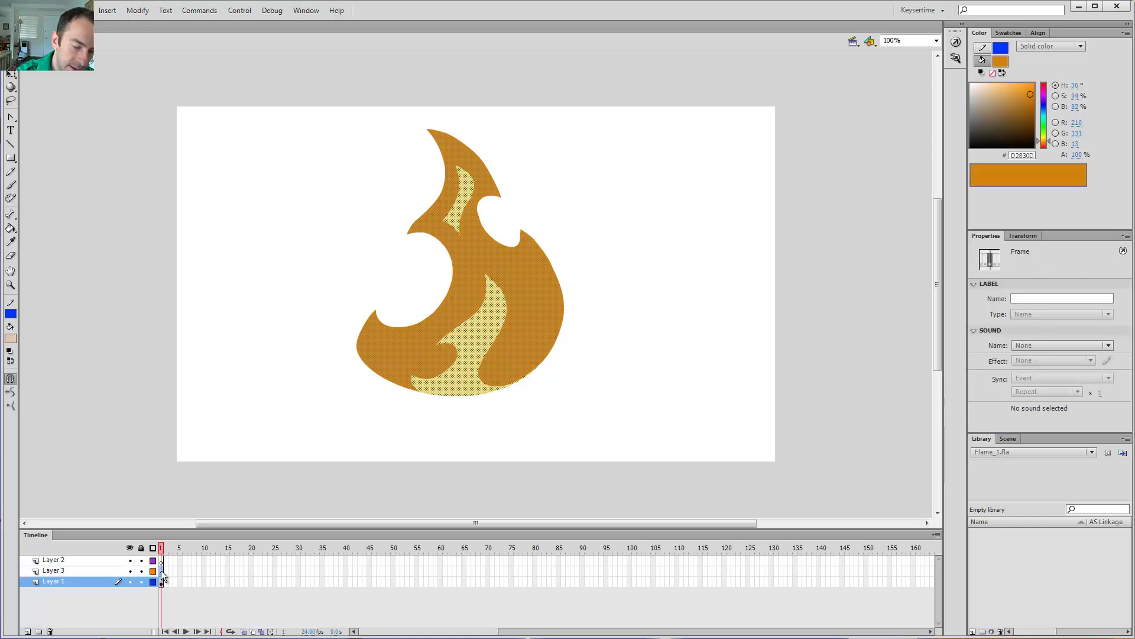
{"action": "left_click", "coordinate": [161, 570]}
{"action": "left_click", "coordinate": [162, 581]}
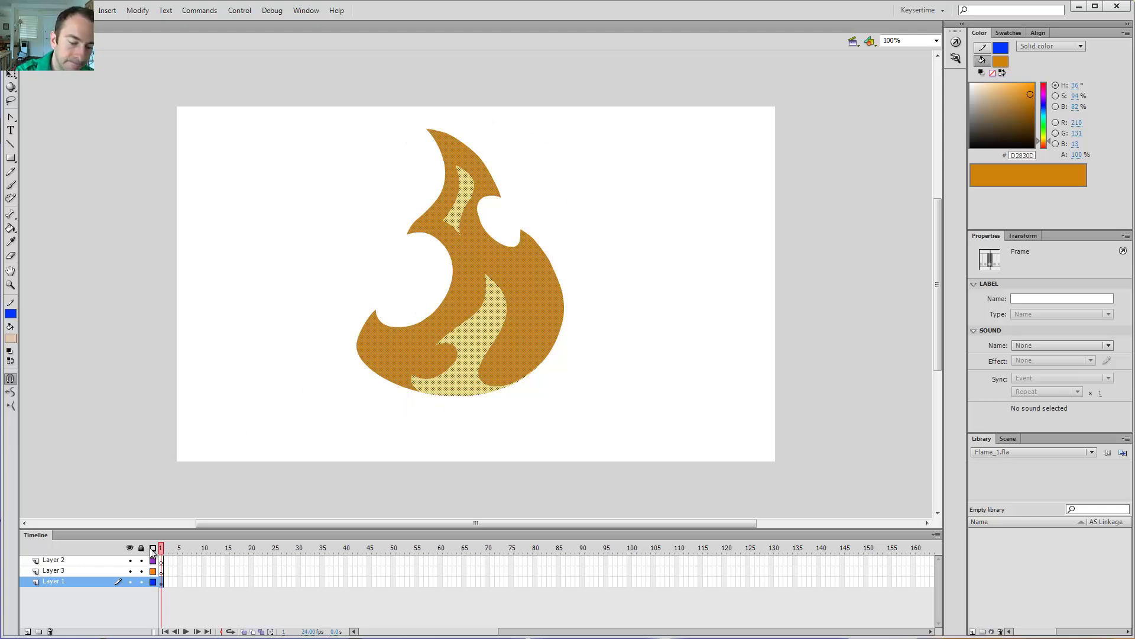
On Layer 3, brush a brown log outline across the flame's base and fill it brown.
{"action": "left_click", "coordinate": [158, 570]}
{"action": "left_click", "coordinate": [165, 606]}
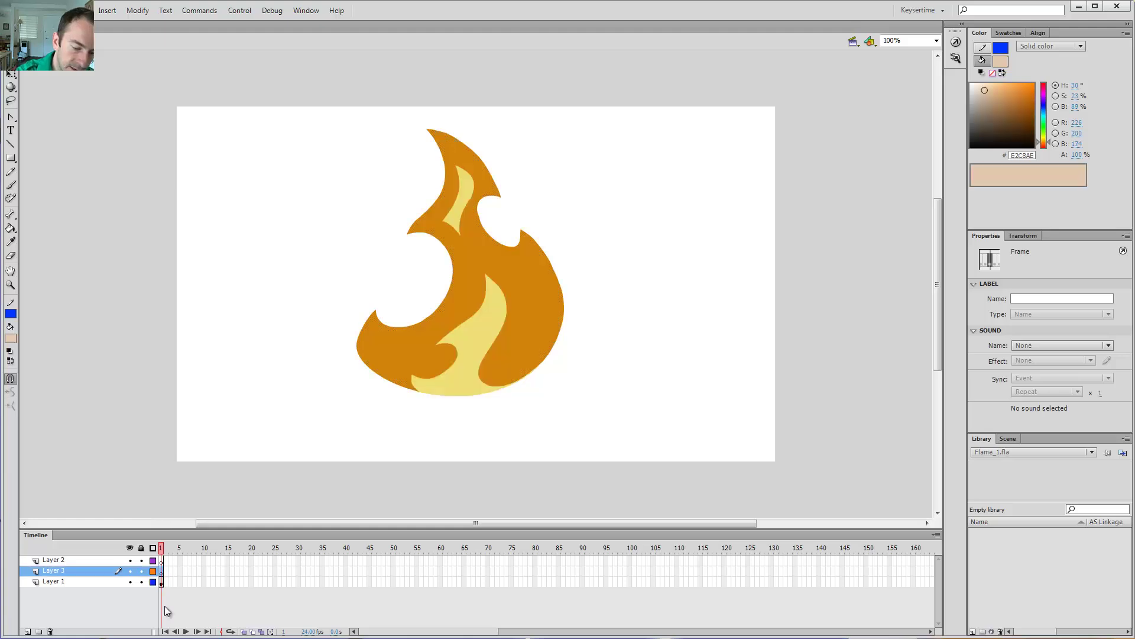
{"action": "key", "text": "b"}
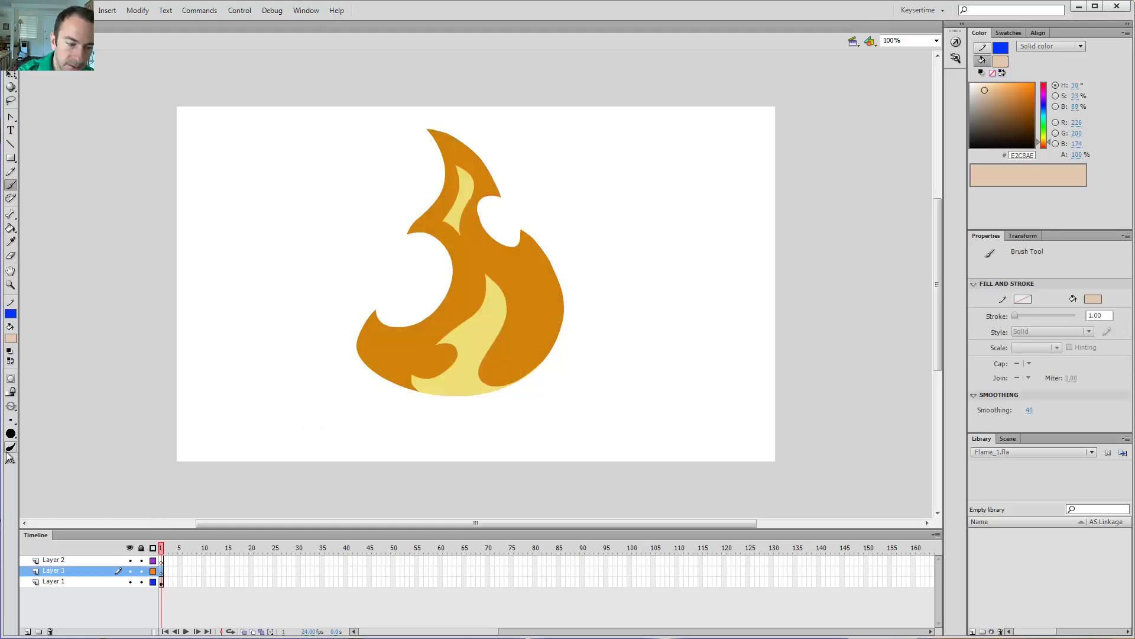
{"action": "left_click_drag", "start_coordinate": [1001, 123], "coordinate": [998, 111]}
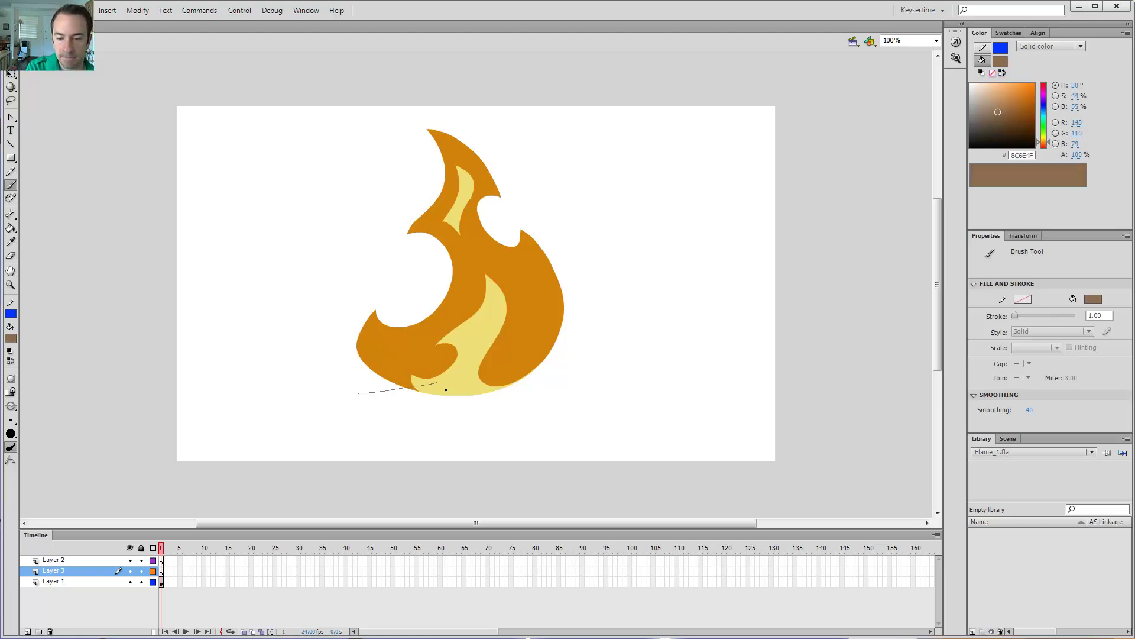
{"action": "left_click_drag", "start_coordinate": [477, 374], "coordinate": [587, 356]}
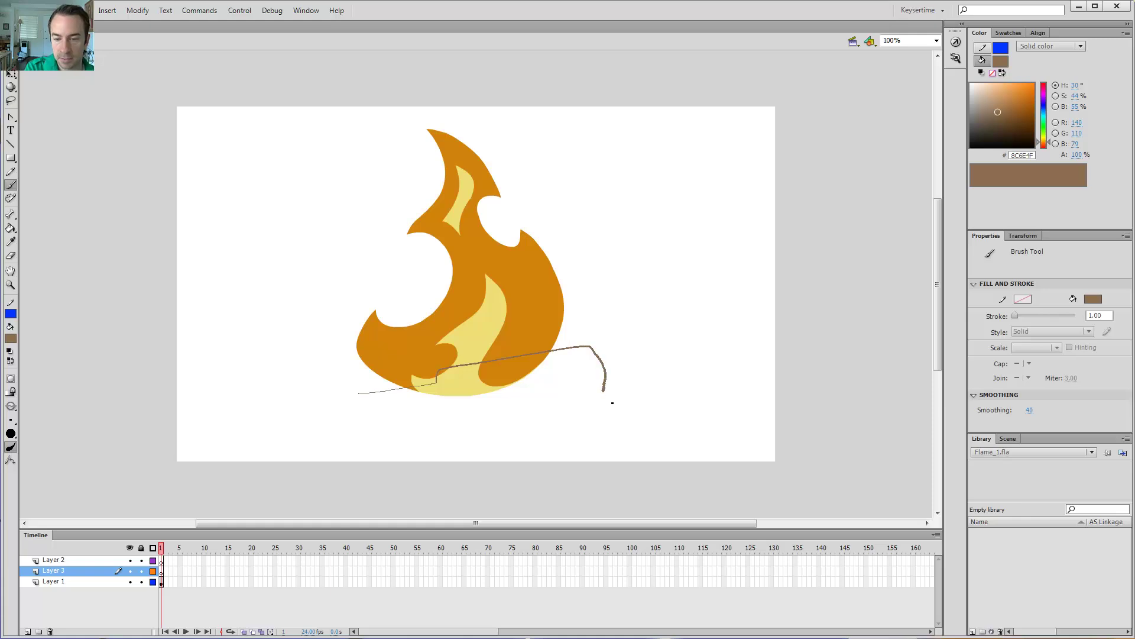
{"action": "left_click_drag", "start_coordinate": [587, 424], "coordinate": [378, 442]}
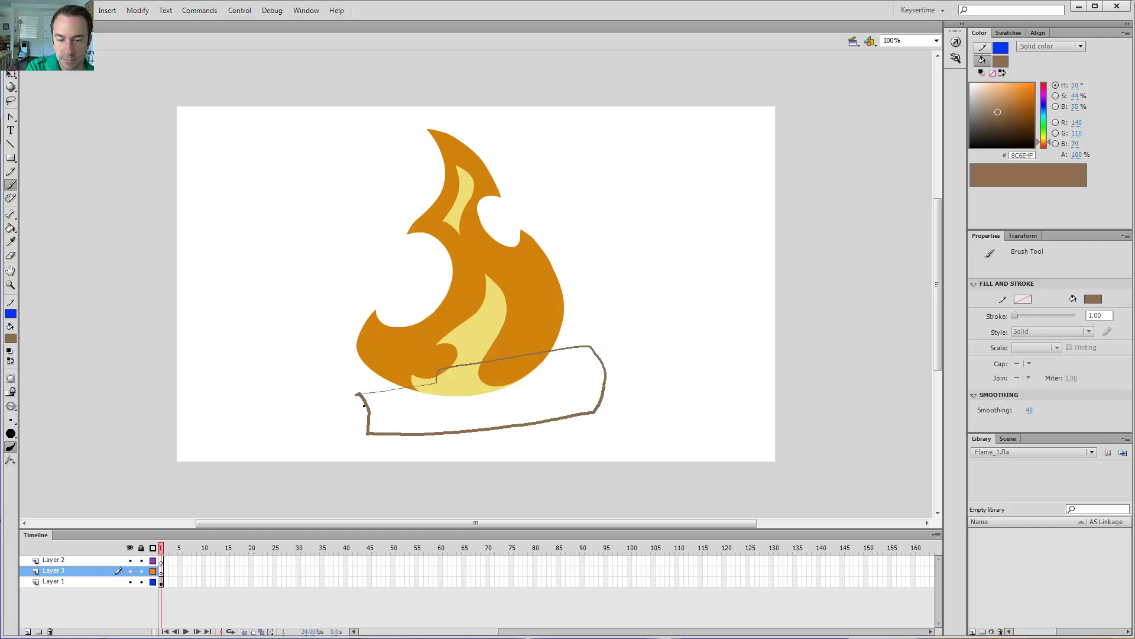
{"action": "mouse_move", "coordinate": [364, 404]}
{"action": "left_mouse_down"}
{"action": "mouse_move", "coordinate": [346, 436]}
{"action": "mouse_move", "coordinate": [379, 437]}
{"action": "left_mouse_up"}
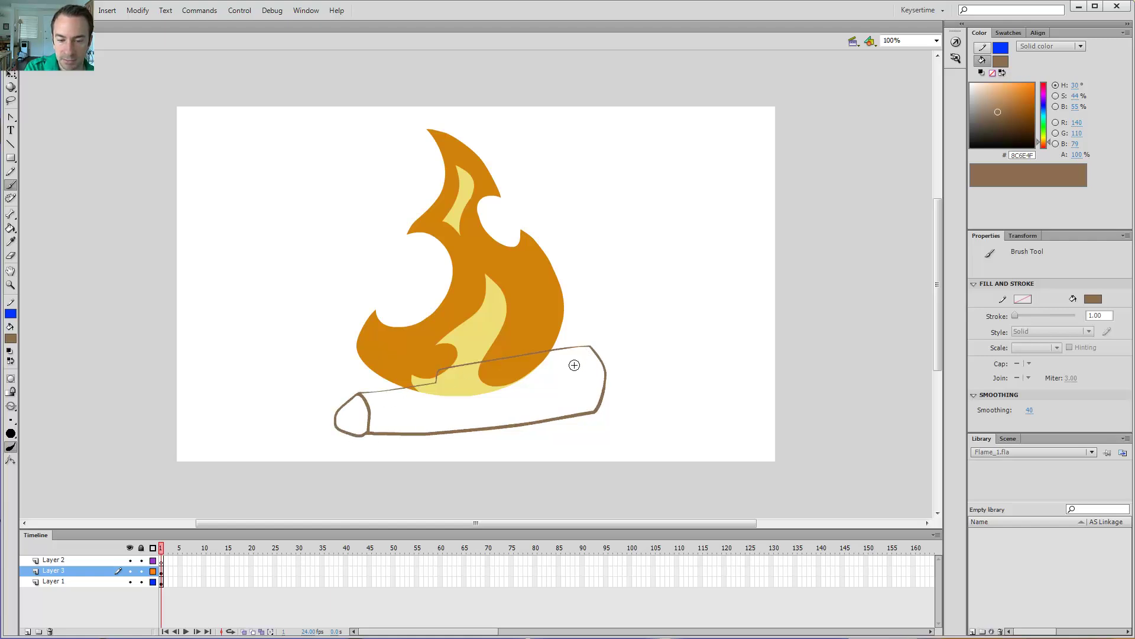
{"action": "key", "text": "k"}
{"action": "left_click", "coordinate": [434, 414]}
Erase the stray left-end stroke and fill the log's cut end light tan, deleting its blue outline.
{"action": "key", "text": "e"}
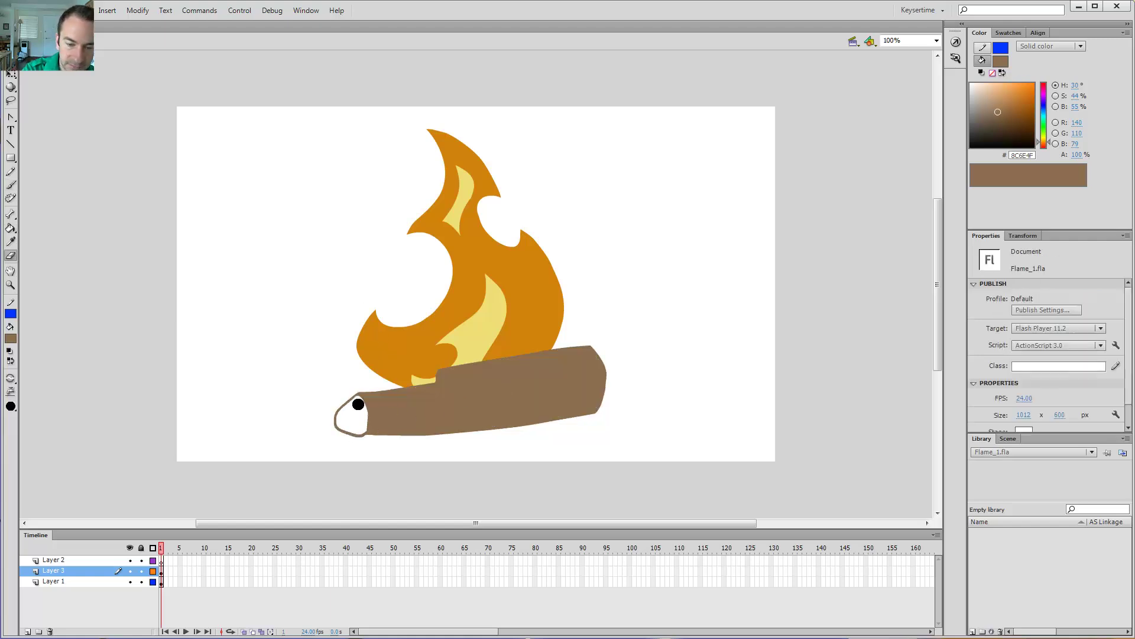
{"action": "mouse_move", "coordinate": [355, 398]}
{"action": "left_mouse_down"}
{"action": "mouse_move", "coordinate": [372, 437]}
{"action": "mouse_move", "coordinate": [337, 414]}
{"action": "mouse_move", "coordinate": [352, 415]}
{"action": "mouse_move", "coordinate": [357, 393]}
{"action": "left_mouse_up"}
{"action": "key", "text": "y"}
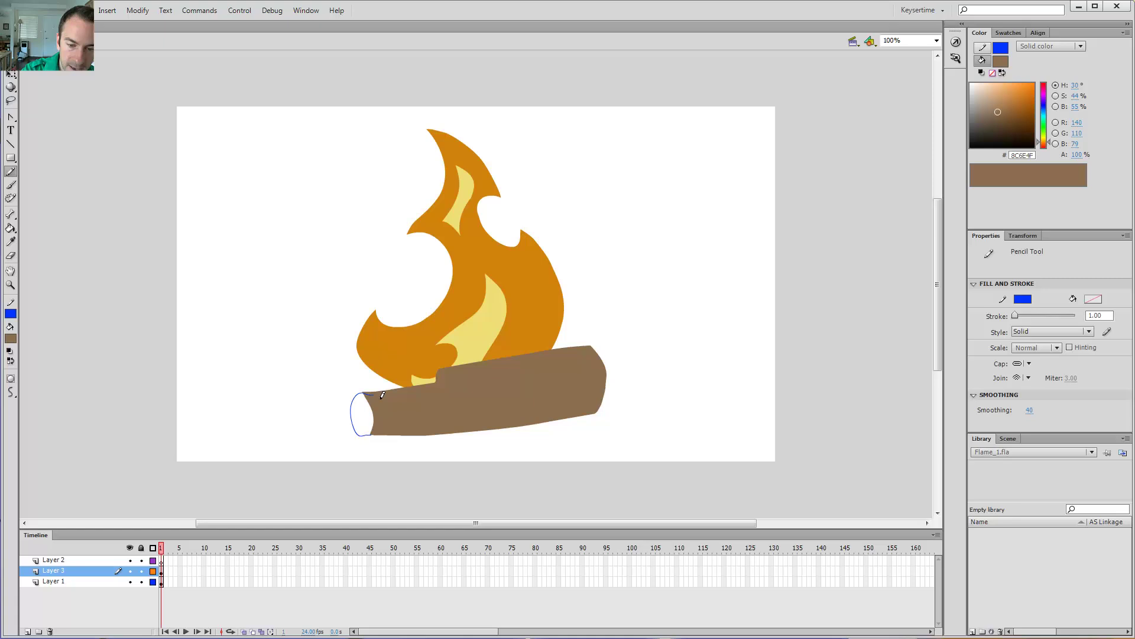
{"action": "left_click_drag", "start_coordinate": [996, 107], "coordinate": [986, 90]}
{"action": "key", "text": "k"}
{"action": "left_click", "coordinate": [362, 417]}
{"action": "left_click", "coordinate": [370, 400]}
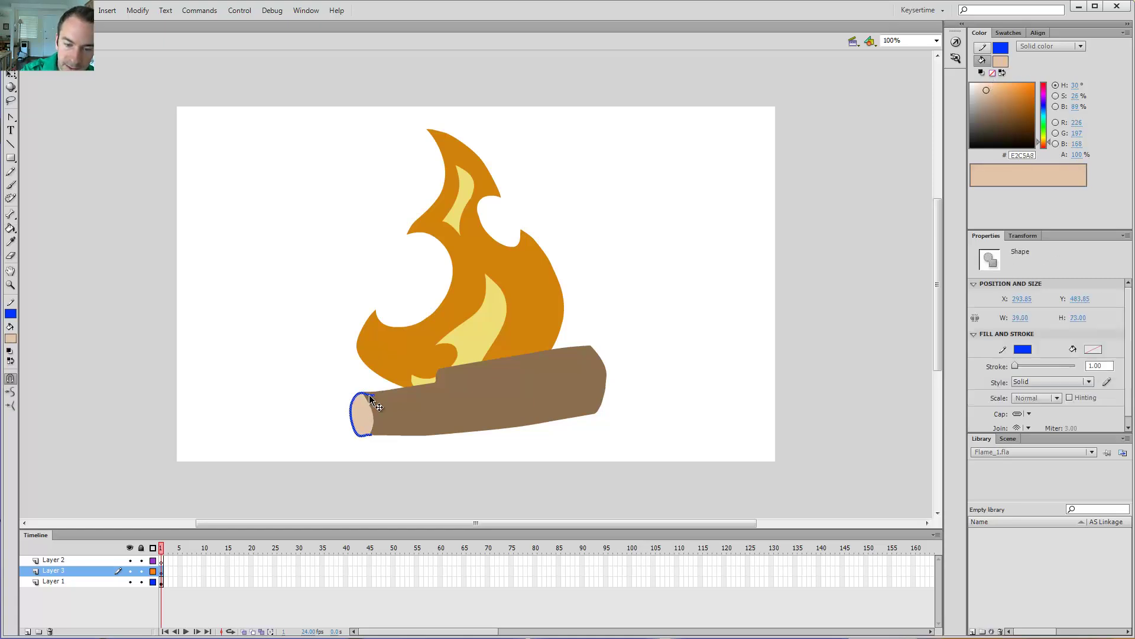
{"action": "key", "text": "Delete"}
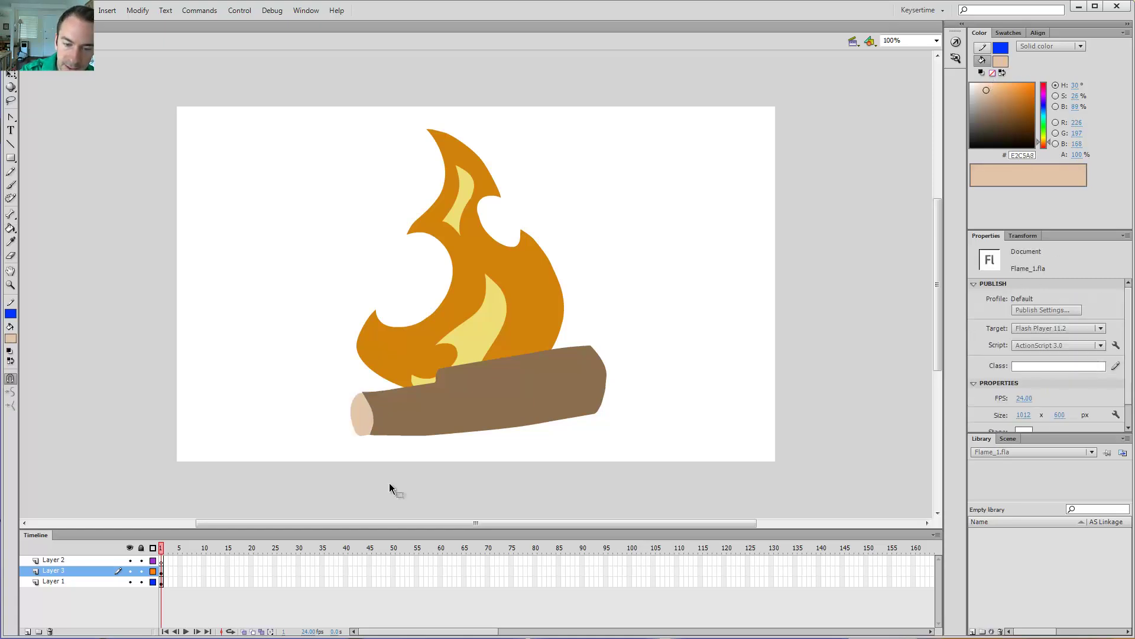
Delete the log's outline stroke so only the filled shape remains.
{"action": "left_click", "coordinate": [363, 395]}
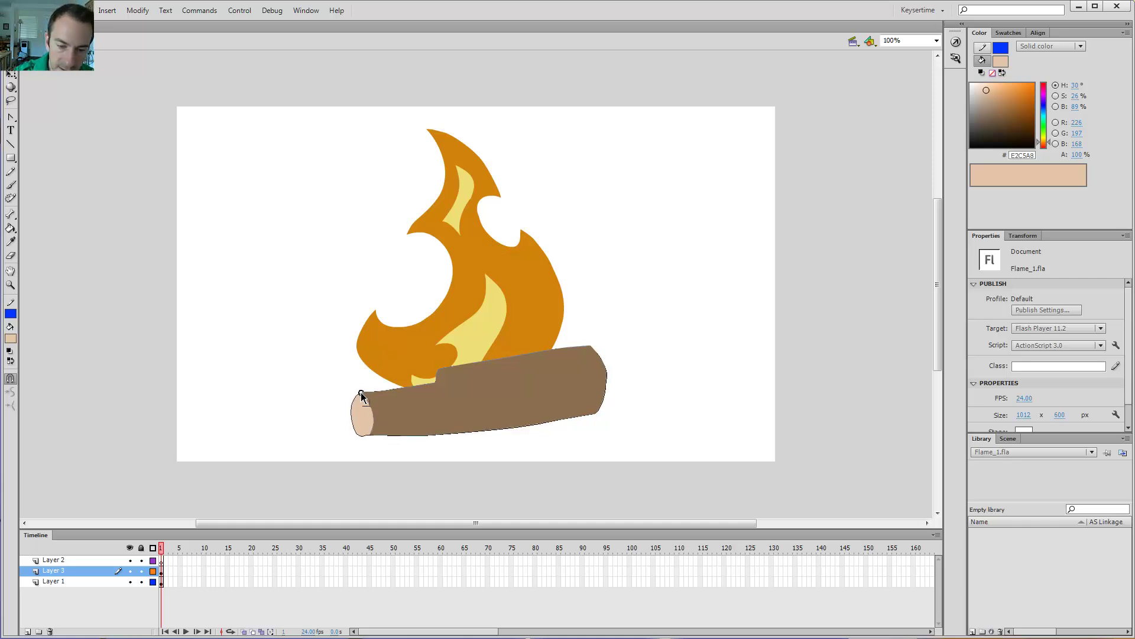
{"action": "double_click", "coordinate": [362, 396]}
{"action": "key", "text": "Delete"}
{"action": "left_click", "coordinate": [357, 436]}
Pencil a groove across the log's top and colour it dark brown.
{"action": "key", "text": "y"}
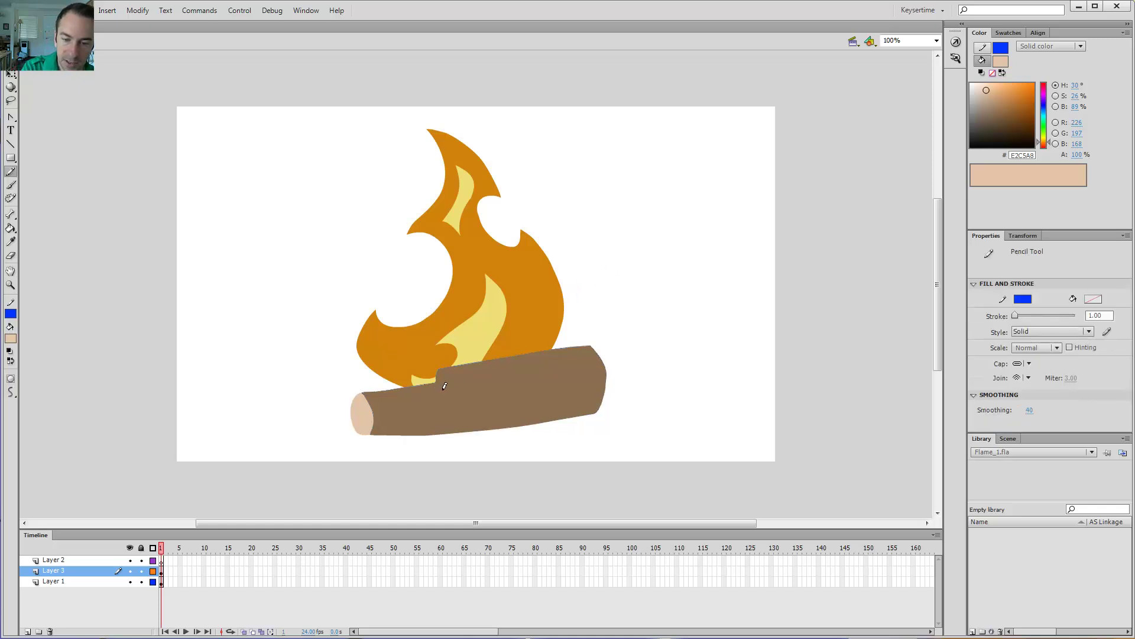
{"action": "mouse_move", "coordinate": [445, 387]}
{"action": "left_mouse_down"}
{"action": "mouse_move", "coordinate": [563, 364]}
{"action": "mouse_move", "coordinate": [509, 381]}
{"action": "left_mouse_up"}
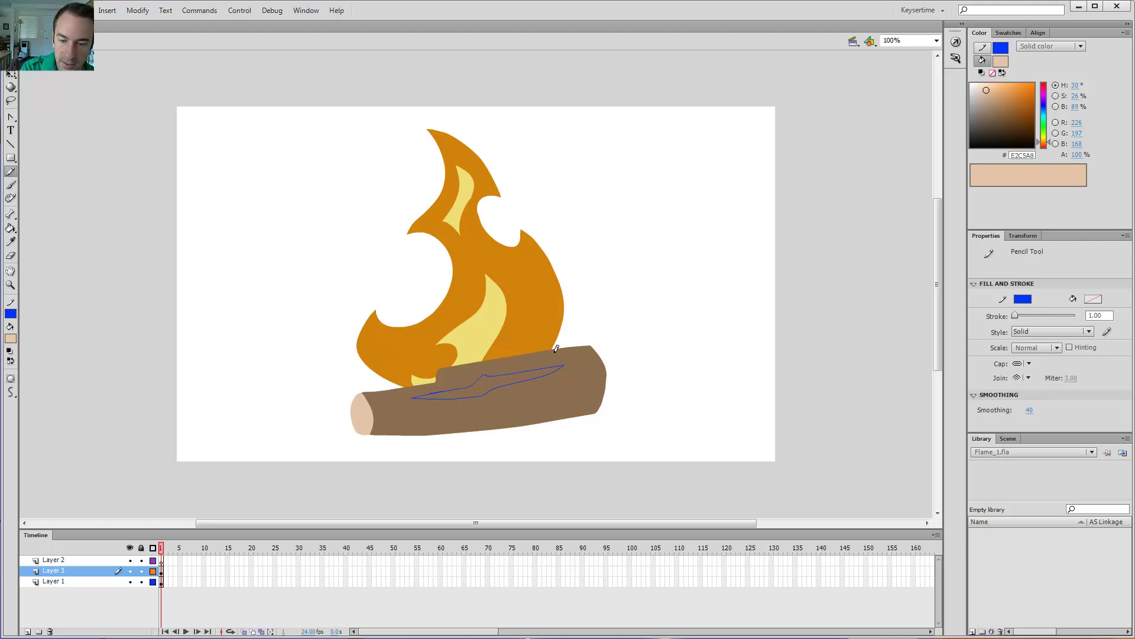
{"action": "key", "text": "v"}
{"action": "left_click", "coordinate": [512, 384]}
{"action": "left_click_drag", "start_coordinate": [1006, 123], "coordinate": [1014, 120]}
{"action": "left_click", "coordinate": [621, 305]}
Shade the log's lower half dark brown along a dividing pencil line, remove the line, and zoom out.
{"action": "key", "text": "y"}
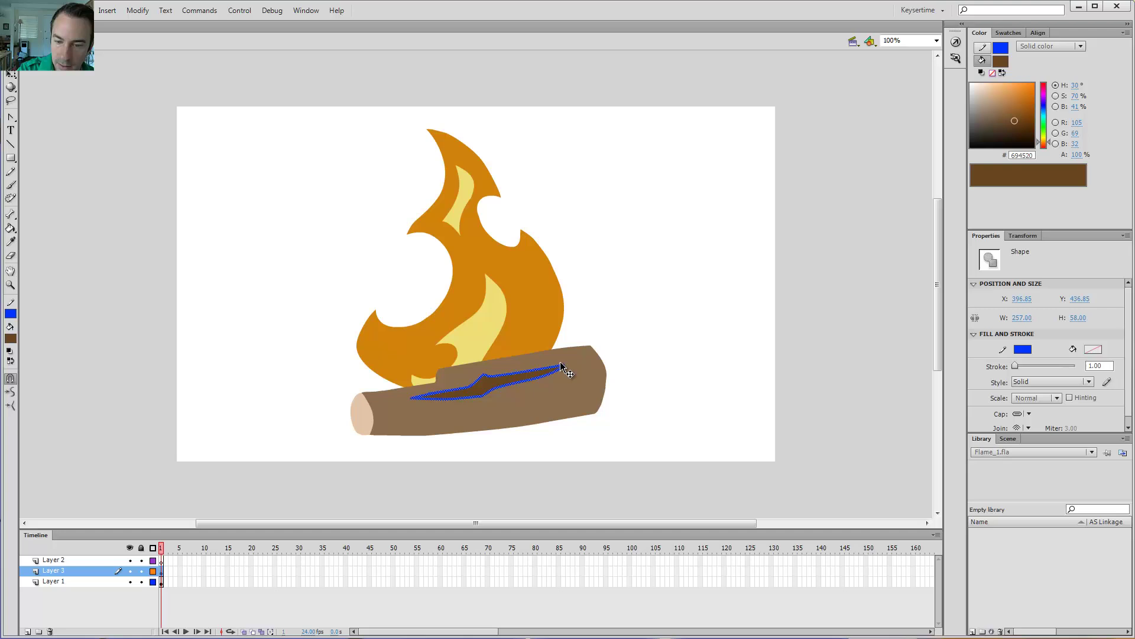
{"action": "left_click_drag", "start_coordinate": [582, 377], "coordinate": [557, 394]}
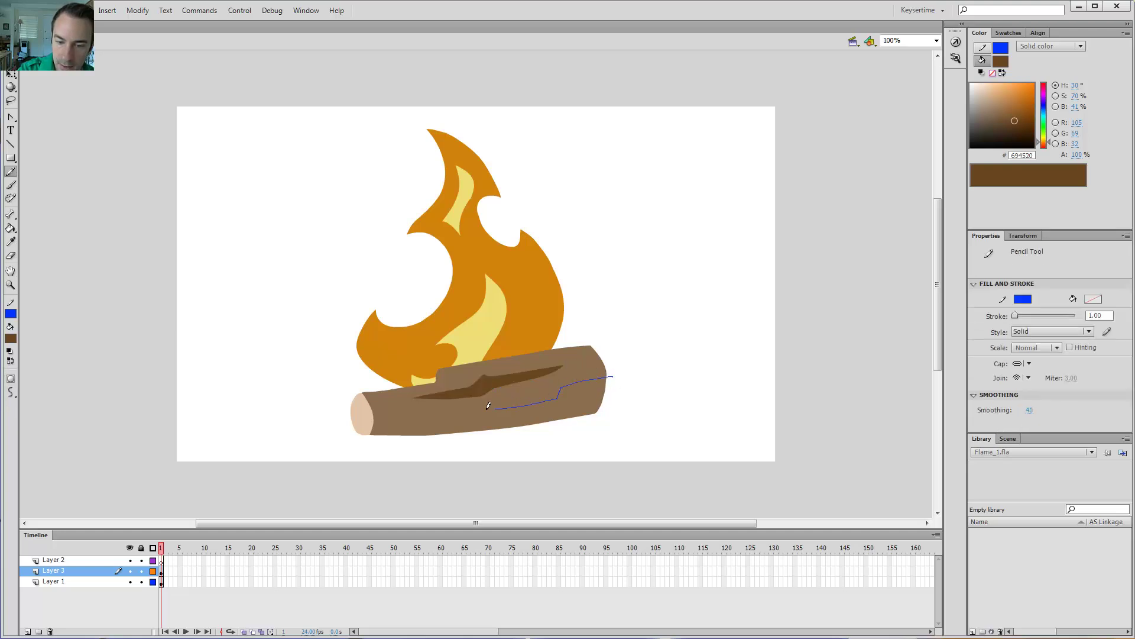
{"action": "left_click_drag", "start_coordinate": [489, 406], "coordinate": [318, 420]}
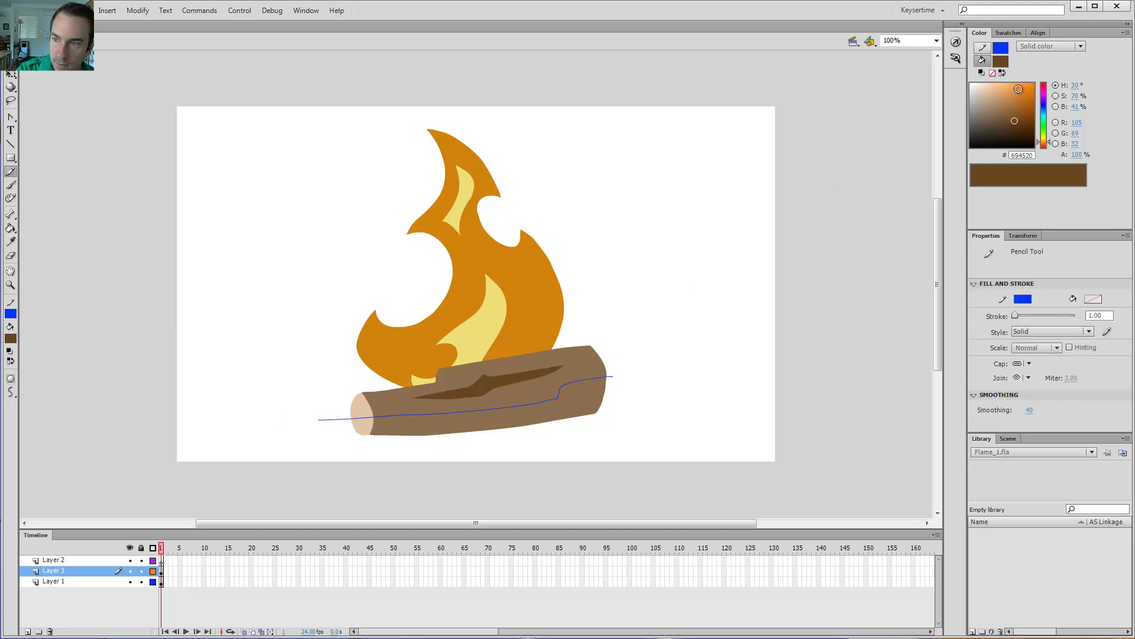
{"action": "left_click_drag", "start_coordinate": [1004, 110], "coordinate": [987, 113]}
{"action": "key", "text": "k"}
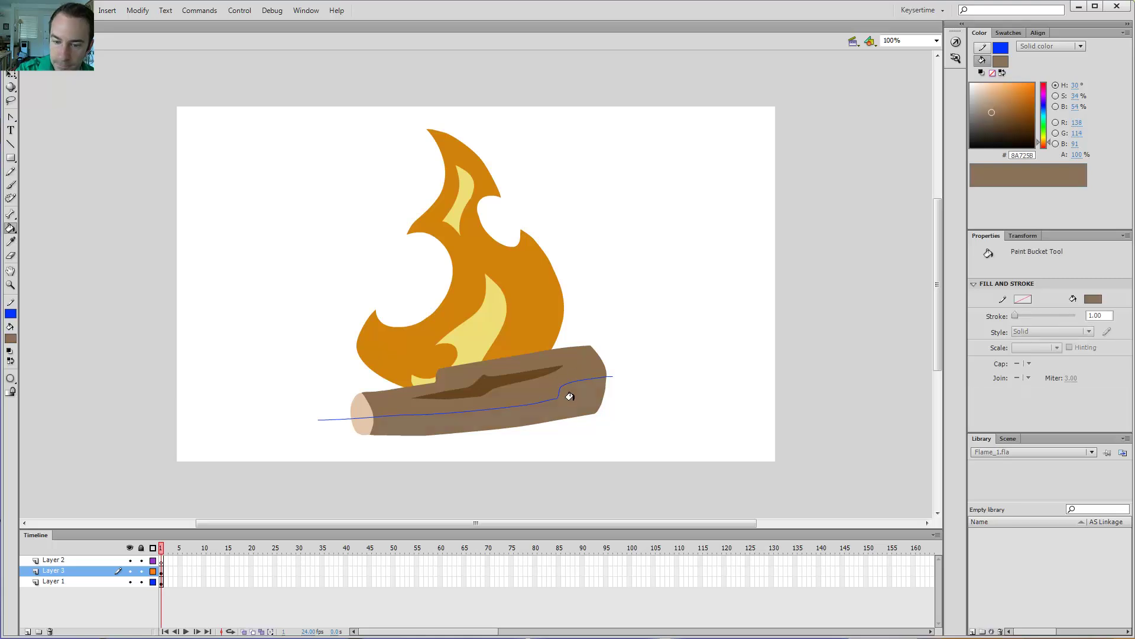
{"action": "left_click", "coordinate": [984, 128]}
{"action": "left_click", "coordinate": [567, 392]}
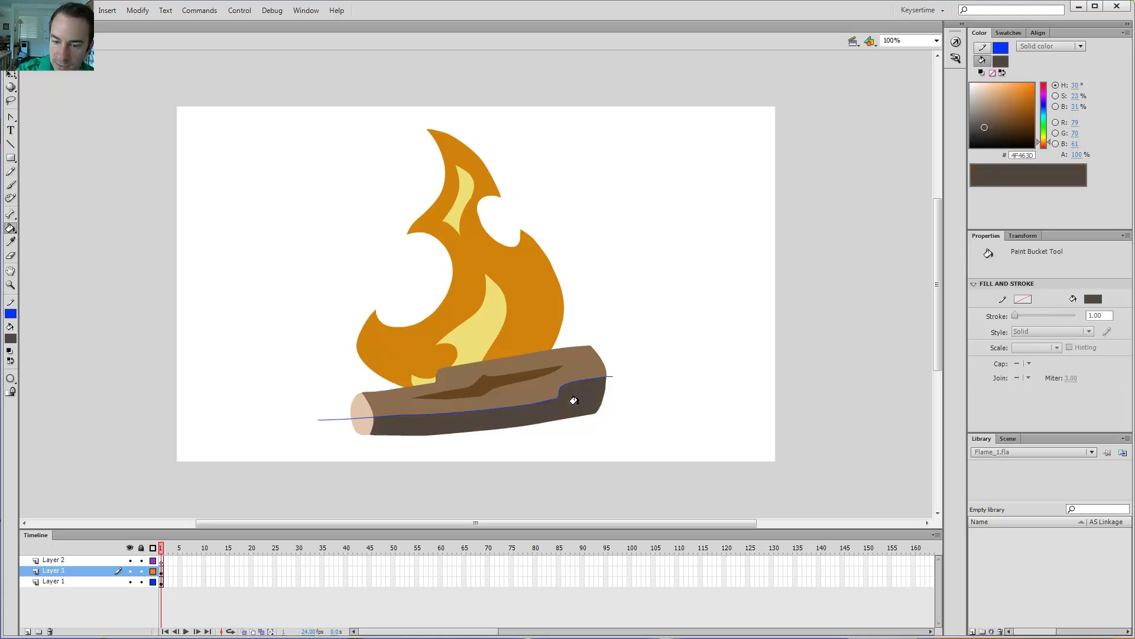
{"action": "key", "text": "v"}
{"action": "left_click", "coordinate": [591, 379]}
{"action": "key", "text": "Delete"}
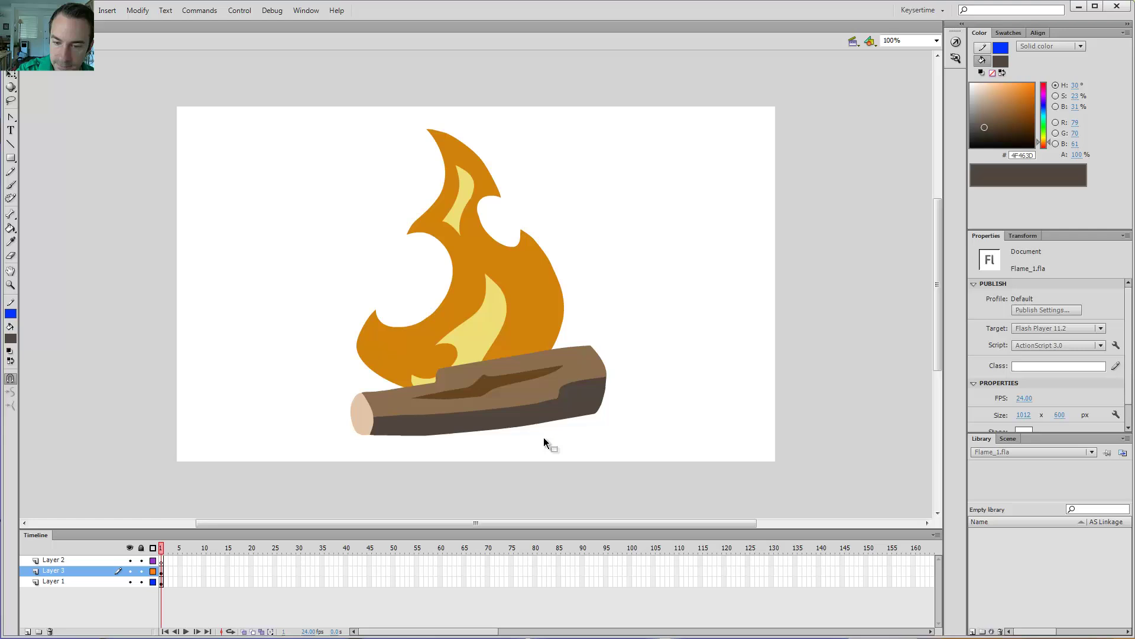
{"action": "key", "text": "k"}
{"action": "key", "text": "ctrl+minus"}
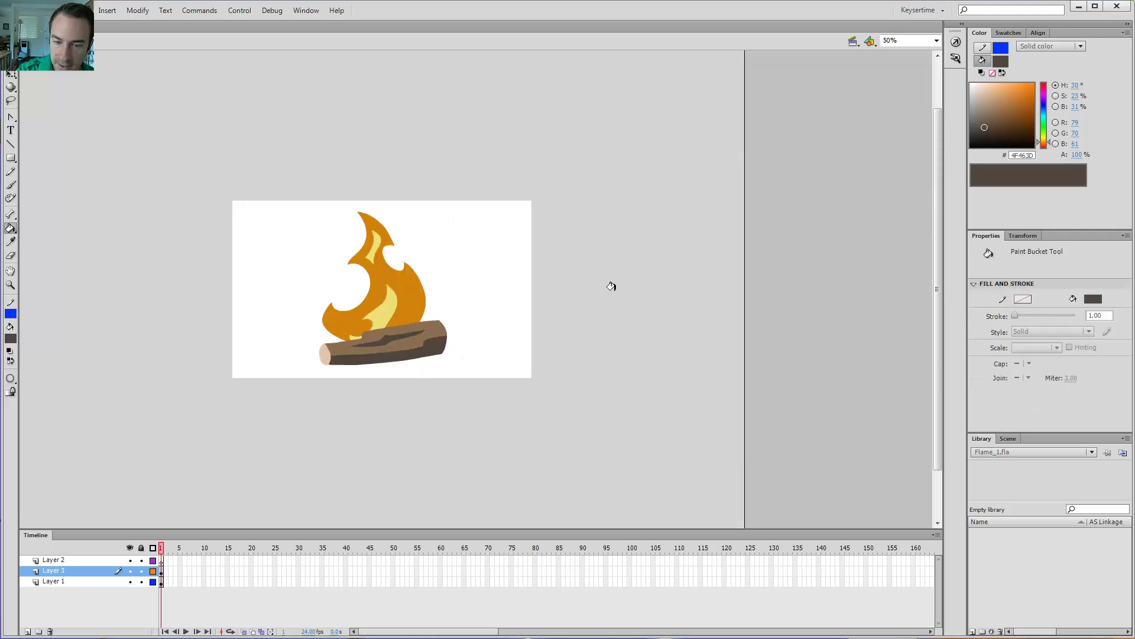
{"action": "key", "text": "z"}
{"action": "left_click", "coordinate": [416, 304]}
{"action": "key", "text": "e"}
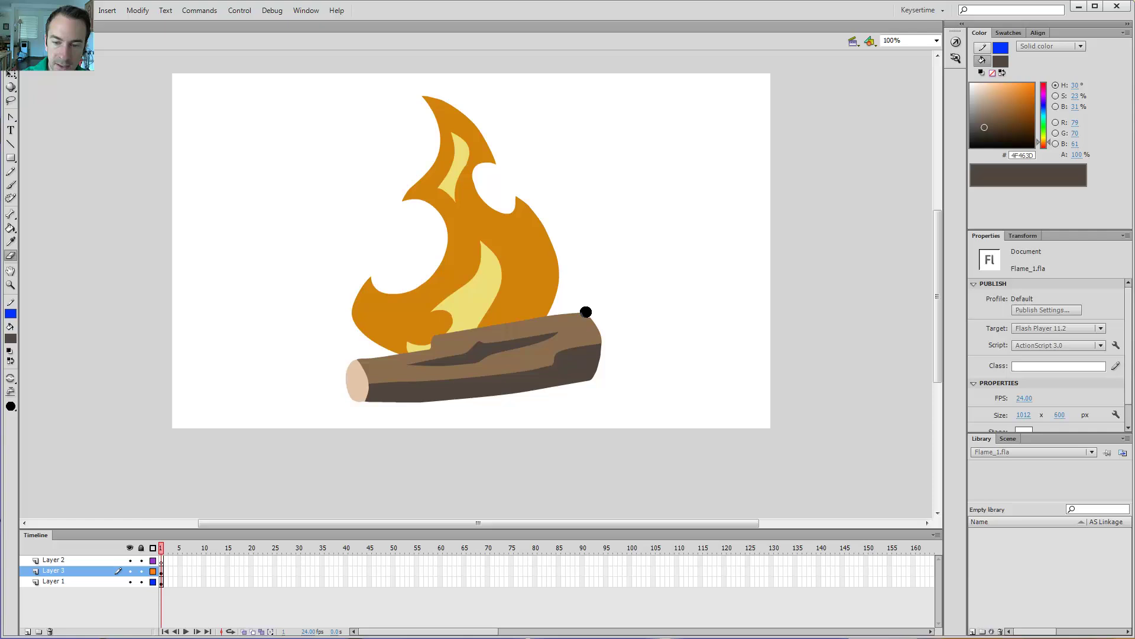
{"action": "mouse_move", "coordinate": [587, 312]}
{"action": "left_mouse_down"}
{"action": "mouse_move", "coordinate": [431, 332]}
{"action": "mouse_move", "coordinate": [310, 365]}
{"action": "left_mouse_up"}
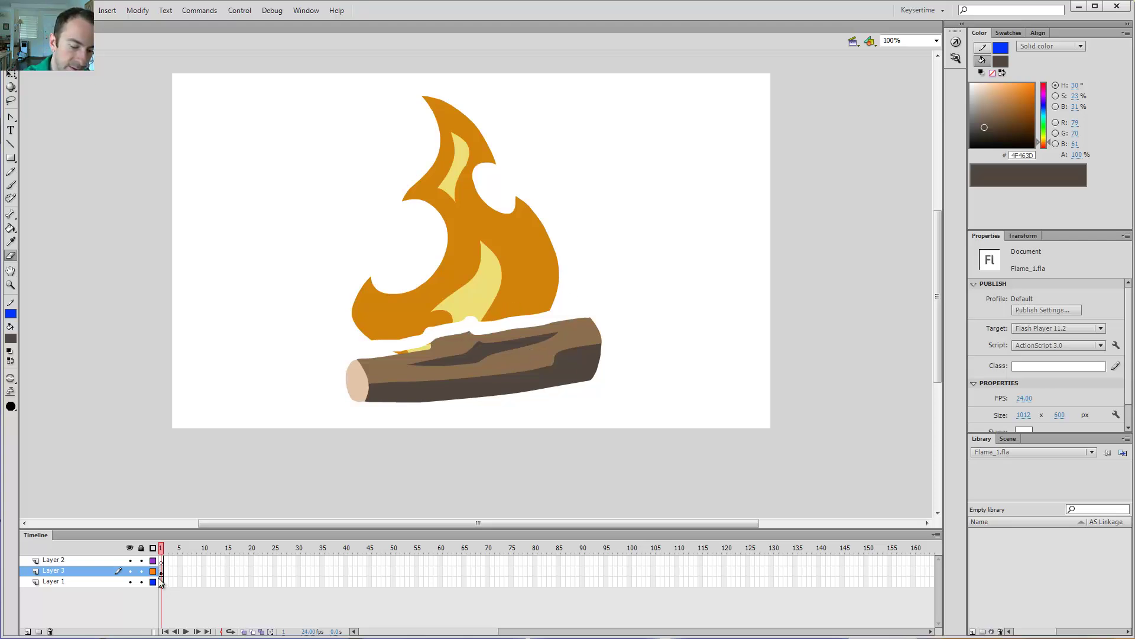
Undo the erased strip, then rename Layer 1 to 'flame' and Layer 3 to 'wood'.
{"action": "key", "text": "ctrl+z"}
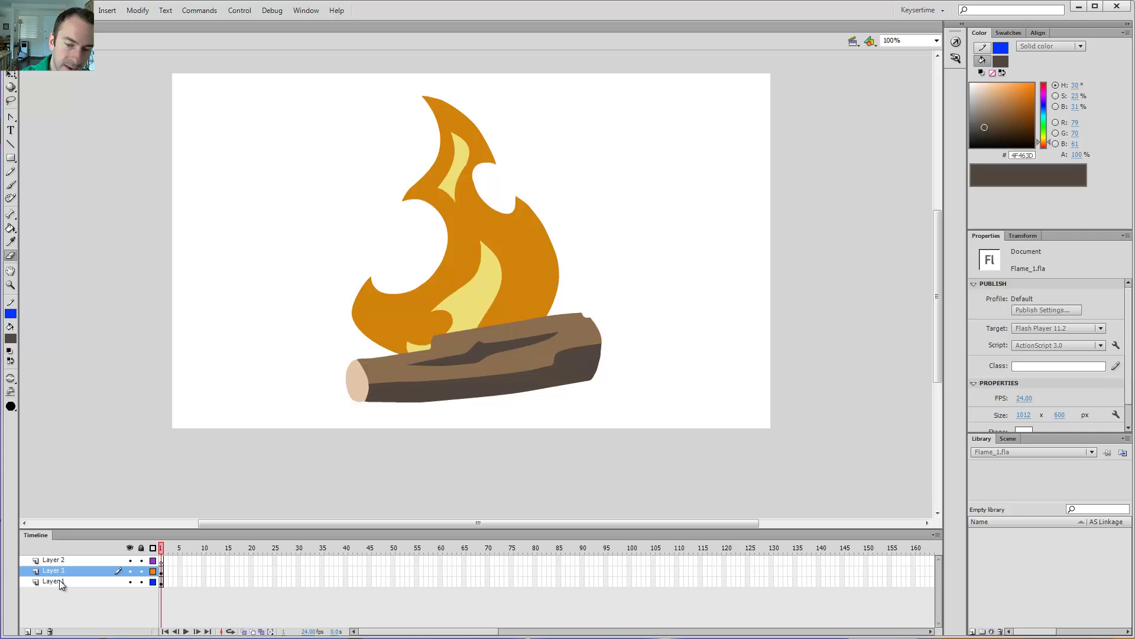
{"action": "double_click", "coordinate": [58, 581]}
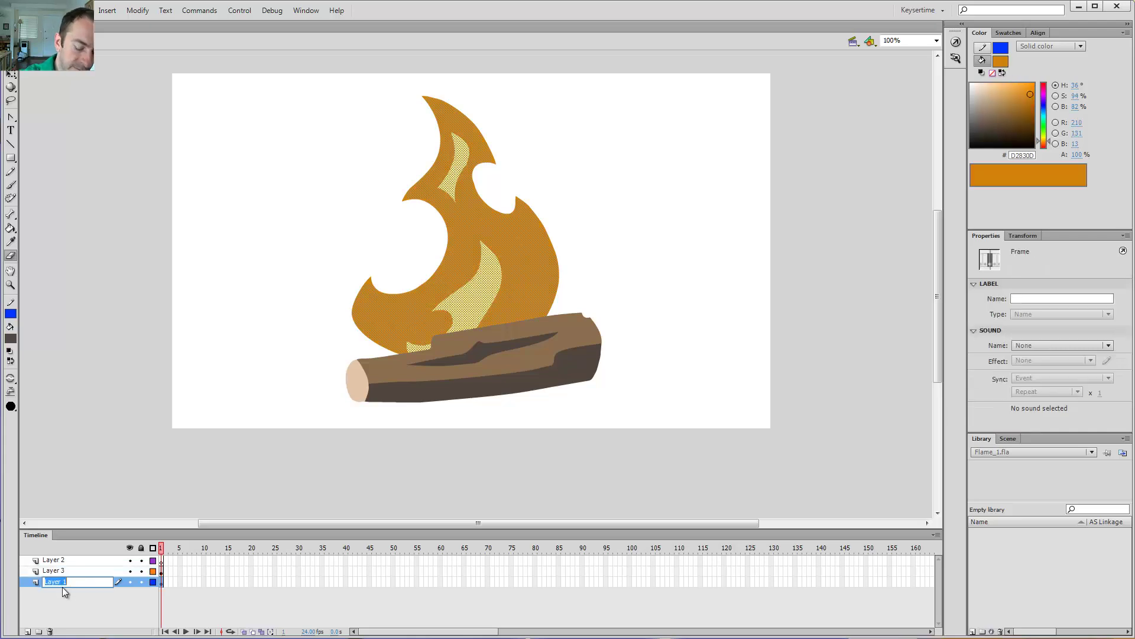
{"action": "type", "text": "flame"}
{"action": "key", "text": "Return"}
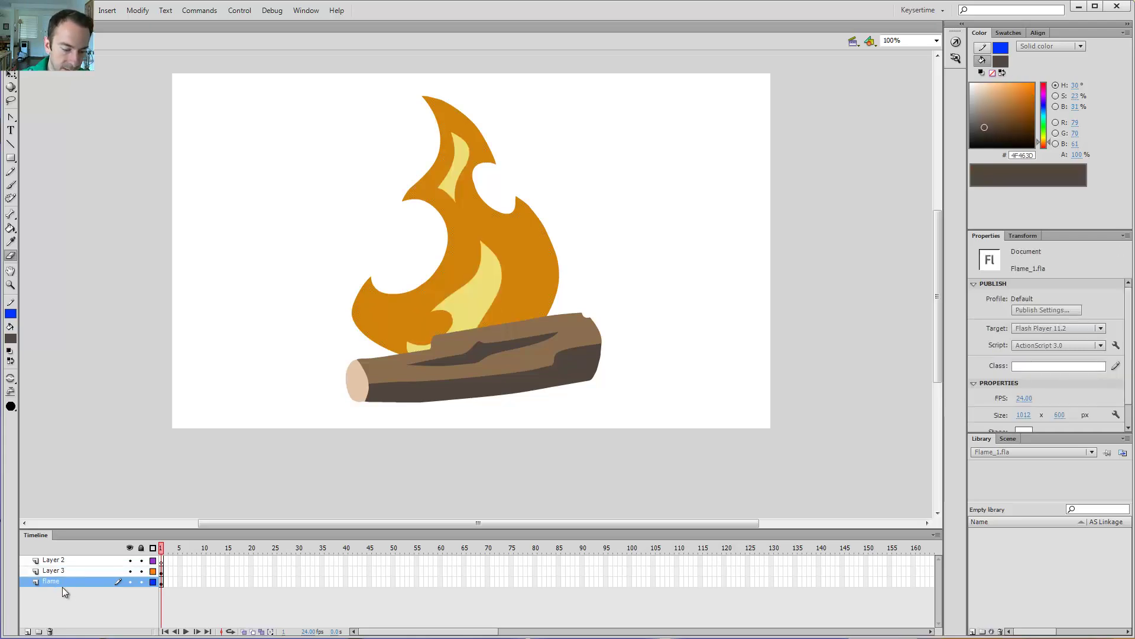
{"action": "left_click", "coordinate": [59, 570]}
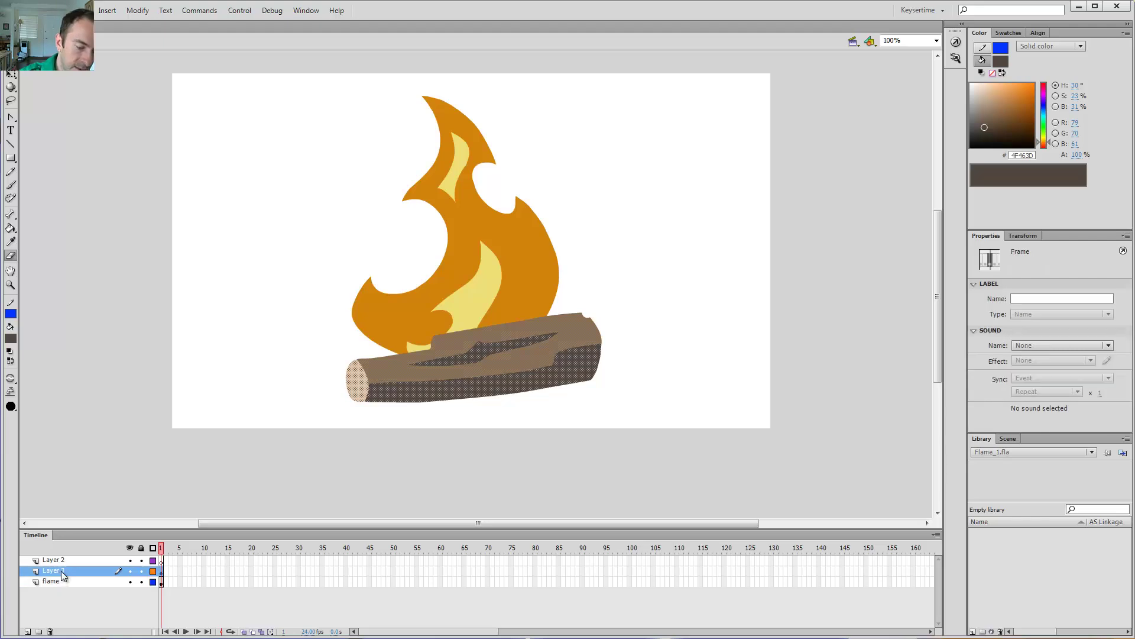
{"action": "double_click", "coordinate": [58, 572]}
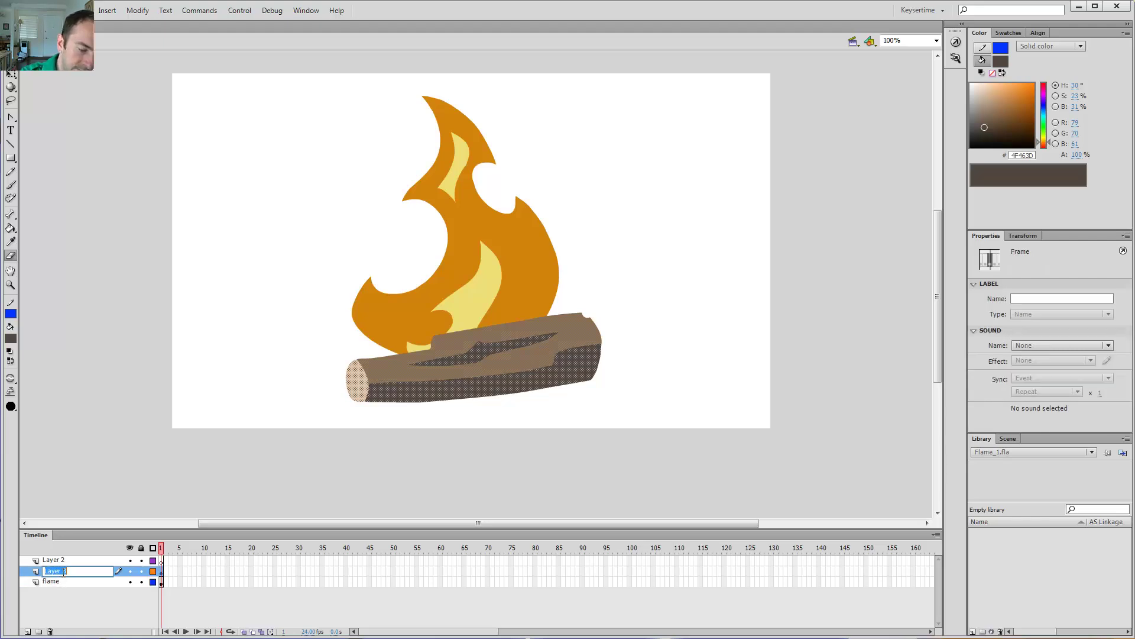
{"action": "type", "text": "wood"}
{"action": "key", "text": "Return"}
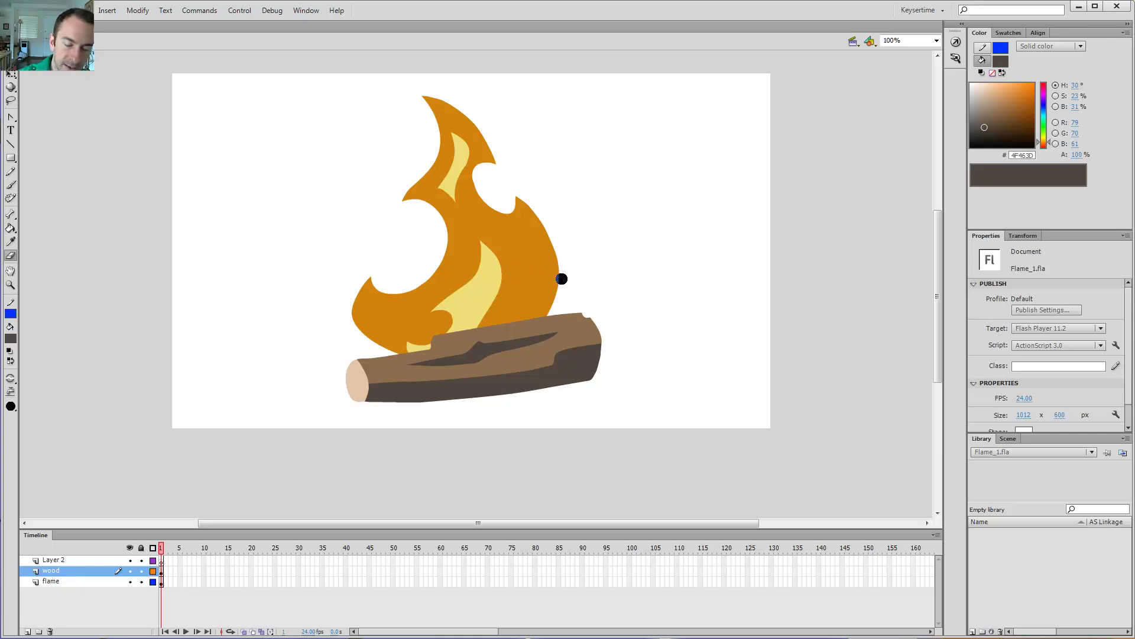
Lock the flame layer, then select and deselect the log on the stage.
{"action": "left_click", "coordinate": [141, 581]}
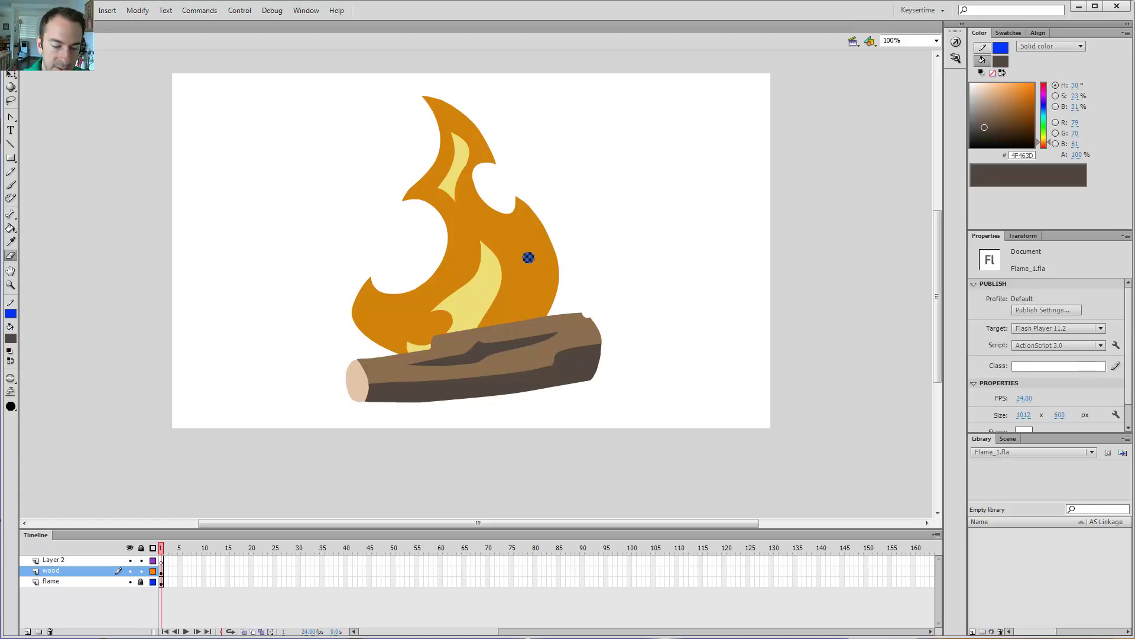
{"action": "key", "text": "v"}
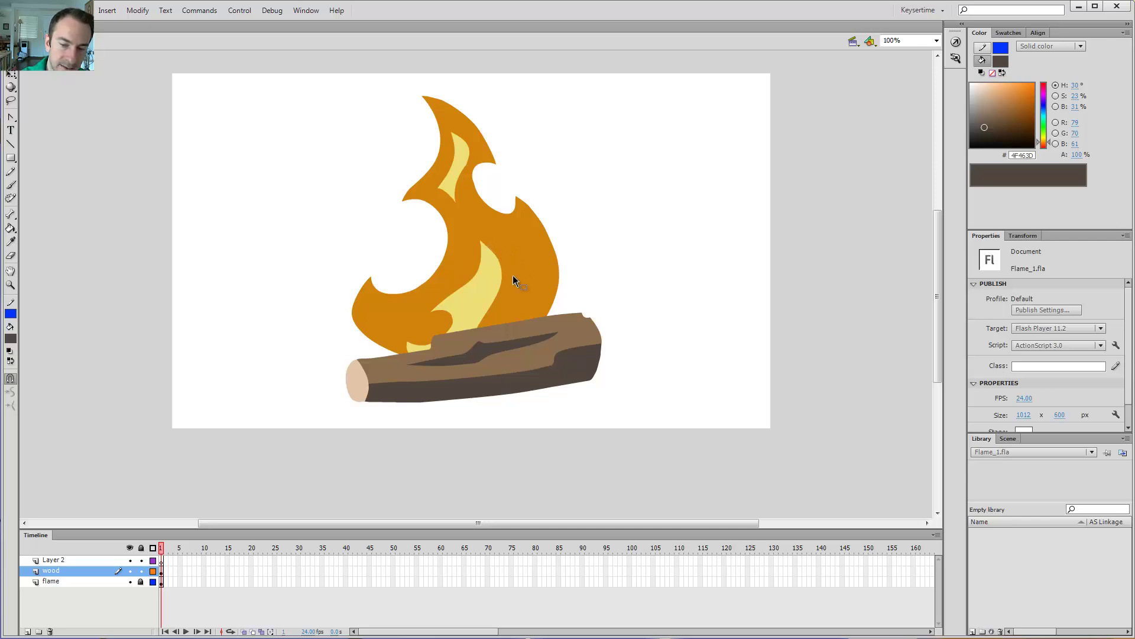
{"action": "left_click", "coordinate": [544, 325]}
{"action": "left_click", "coordinate": [565, 279]}
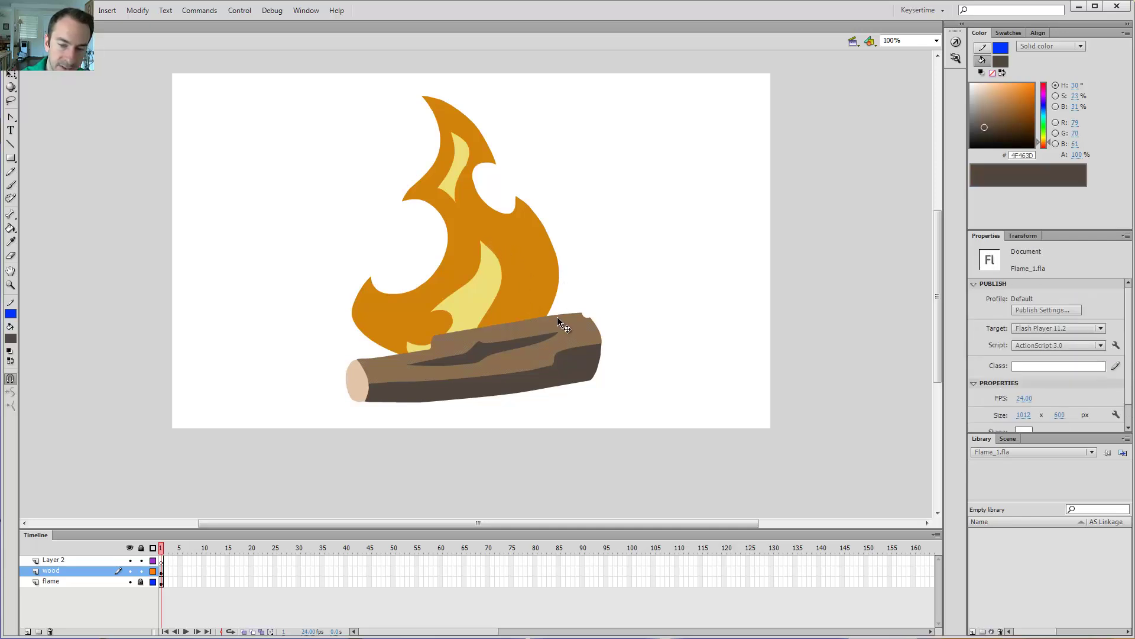
Try brushing on the locked flame layer, decline the unlock prompt, and make wood the active layer.
{"action": "left_click", "coordinate": [161, 582]}
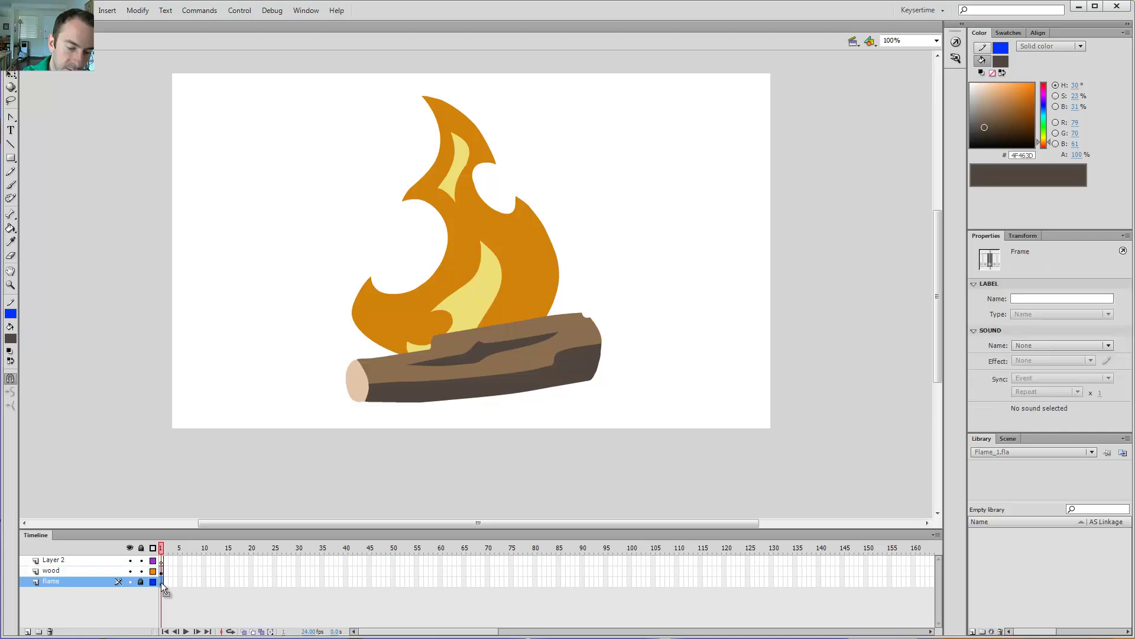
{"action": "key", "text": "b"}
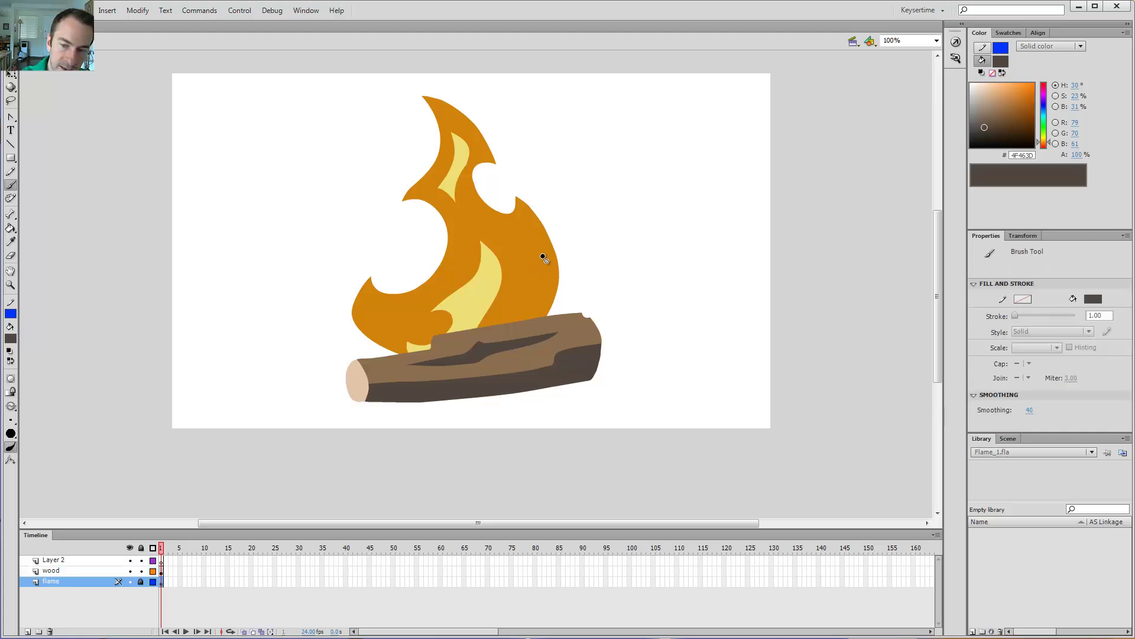
{"action": "left_click", "coordinate": [537, 189]}
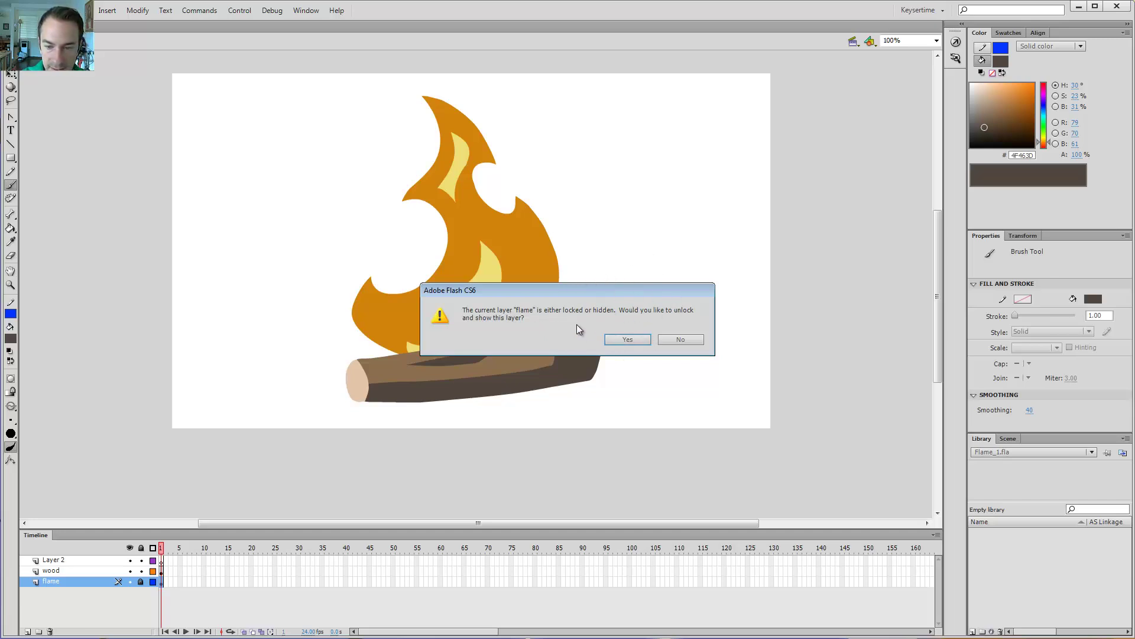
{"action": "left_click", "coordinate": [678, 340]}
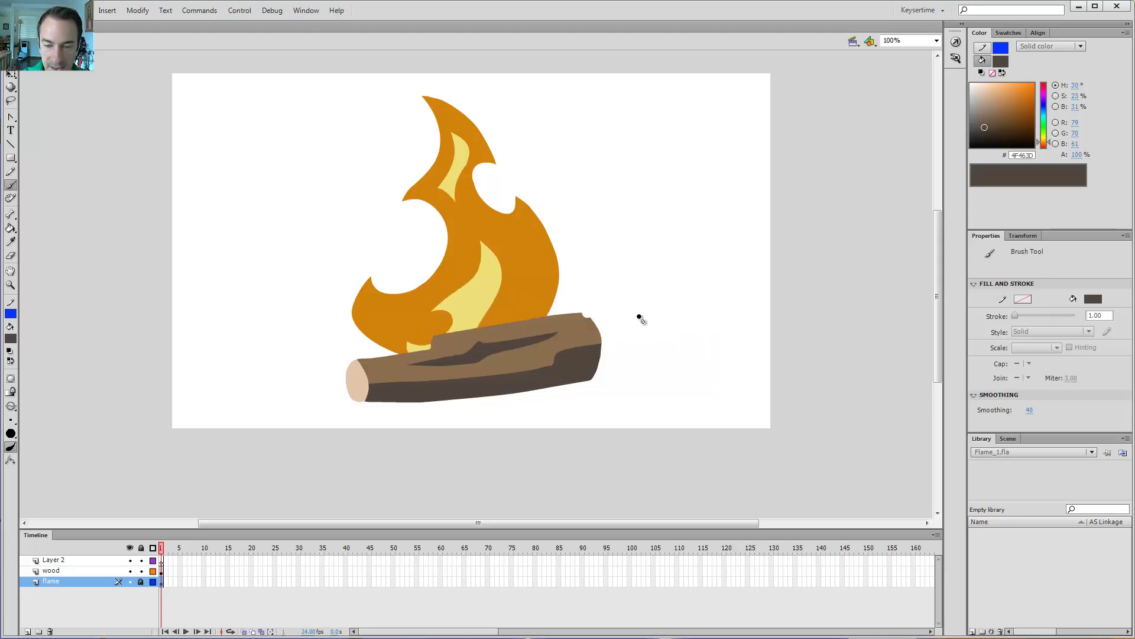
{"action": "left_click", "coordinate": [162, 572]}
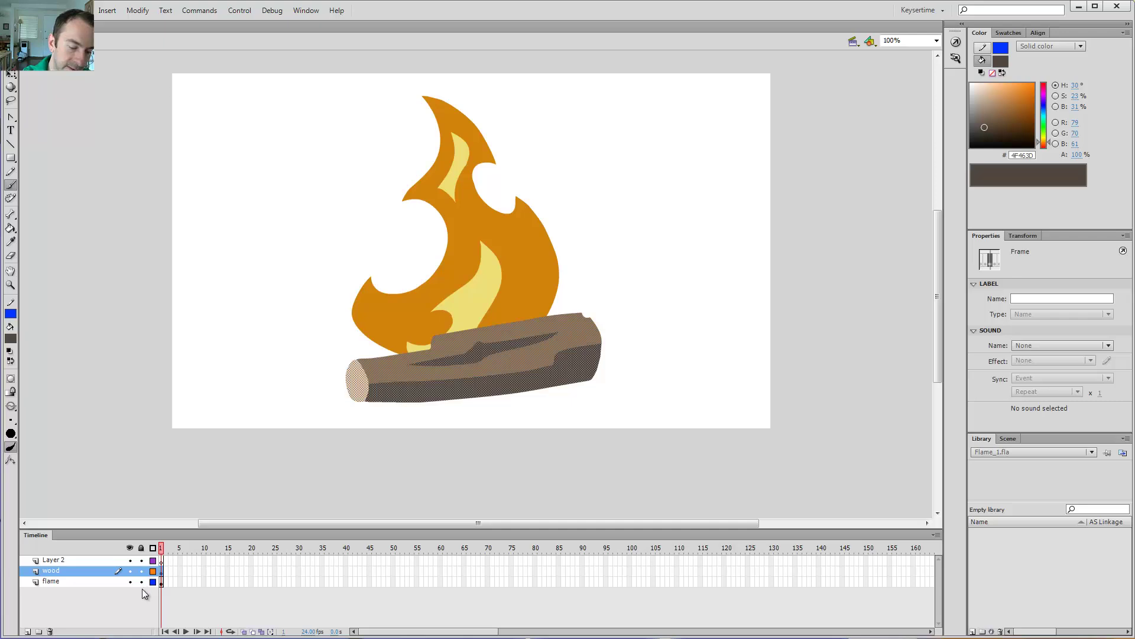
{"action": "key", "text": "v"}
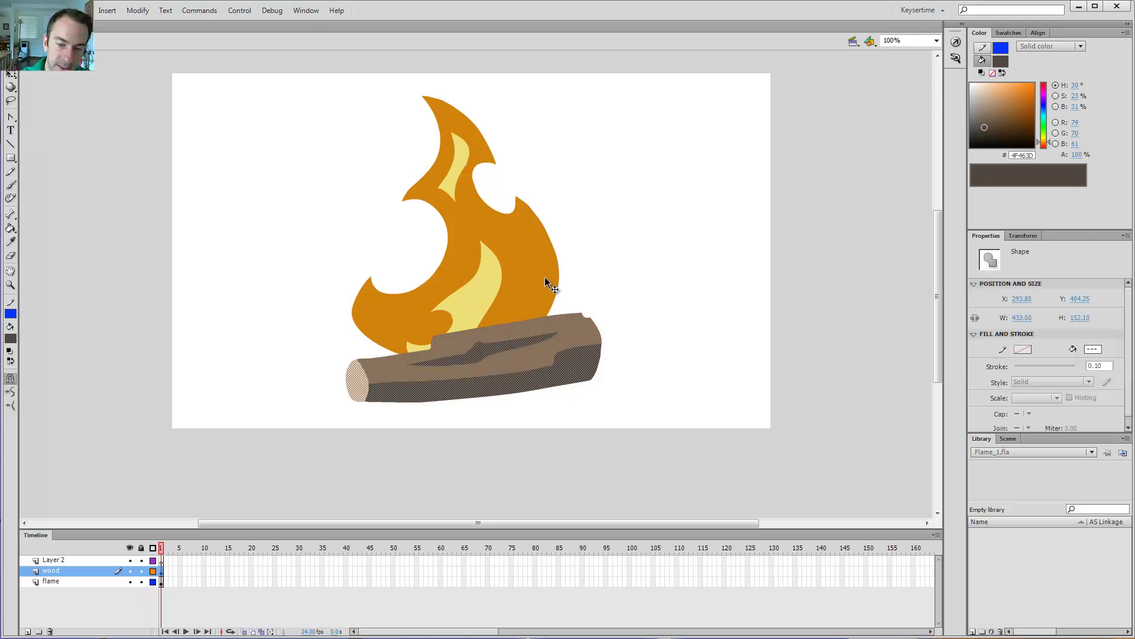
{"action": "left_click", "coordinate": [545, 279]}
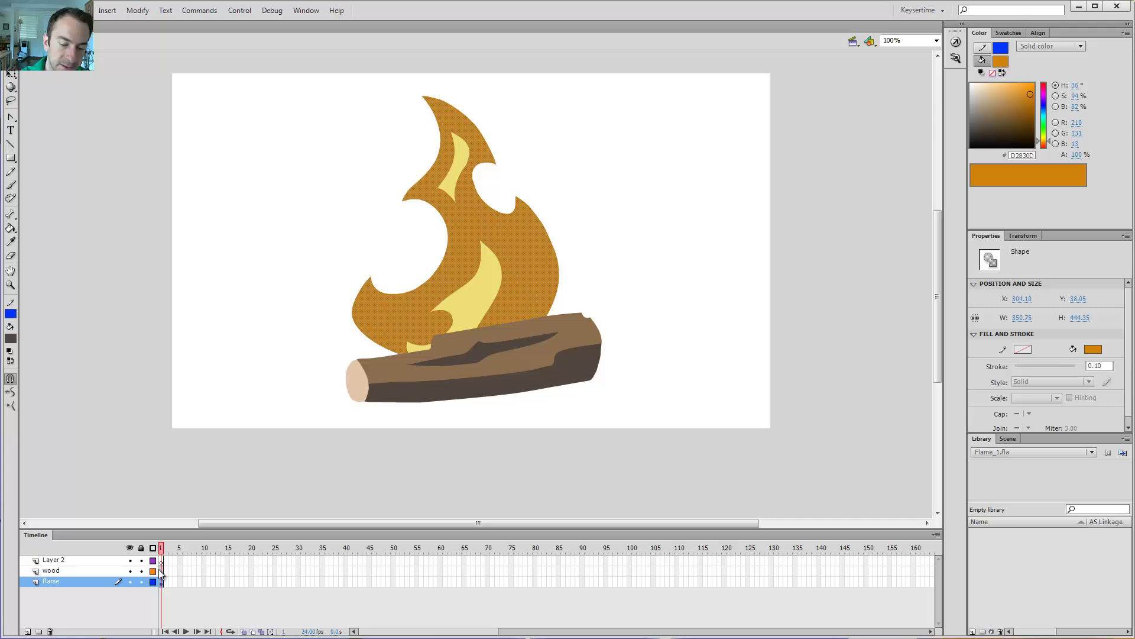
{"action": "left_click", "coordinate": [512, 328]}
{"action": "left_click", "coordinate": [518, 317]}
{"action": "left_click", "coordinate": [520, 323]}
{"action": "left_click", "coordinate": [520, 310]}
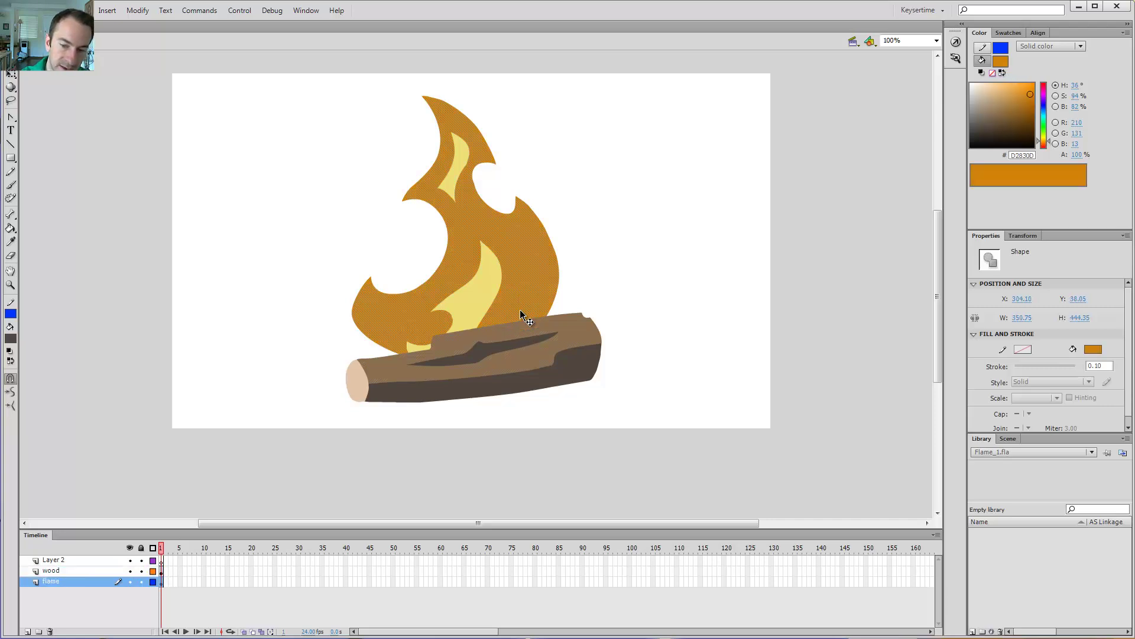
{"action": "left_click", "coordinate": [522, 319]}
{"action": "left_click", "coordinate": [521, 310]}
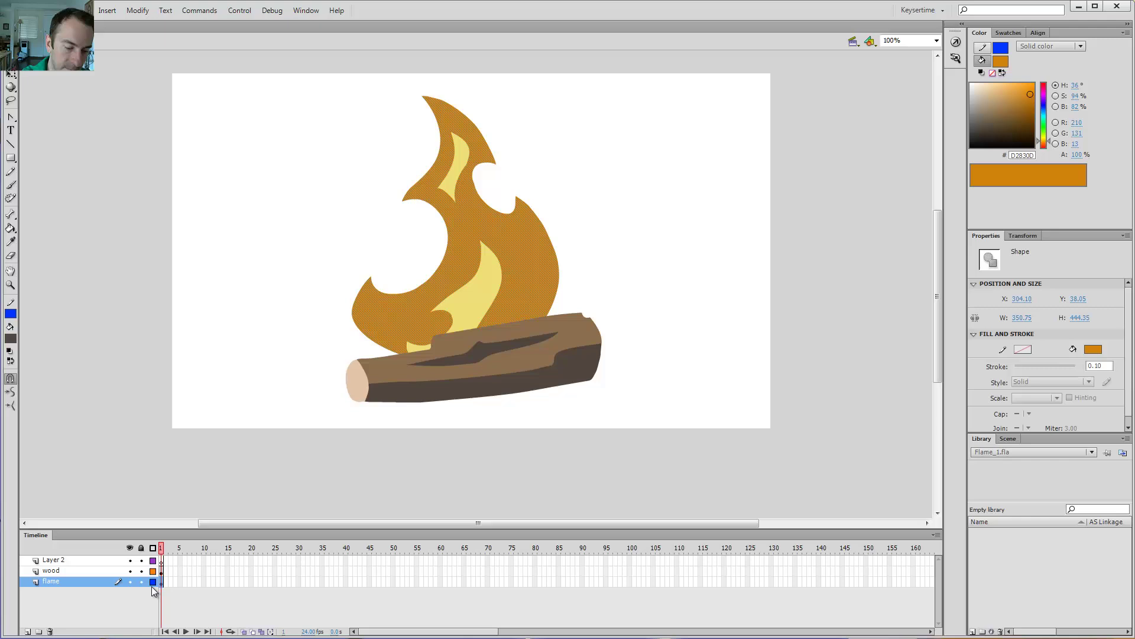
Toggle the wood layer between outline and filled view a few times.
{"action": "left_click", "coordinate": [628, 252]}
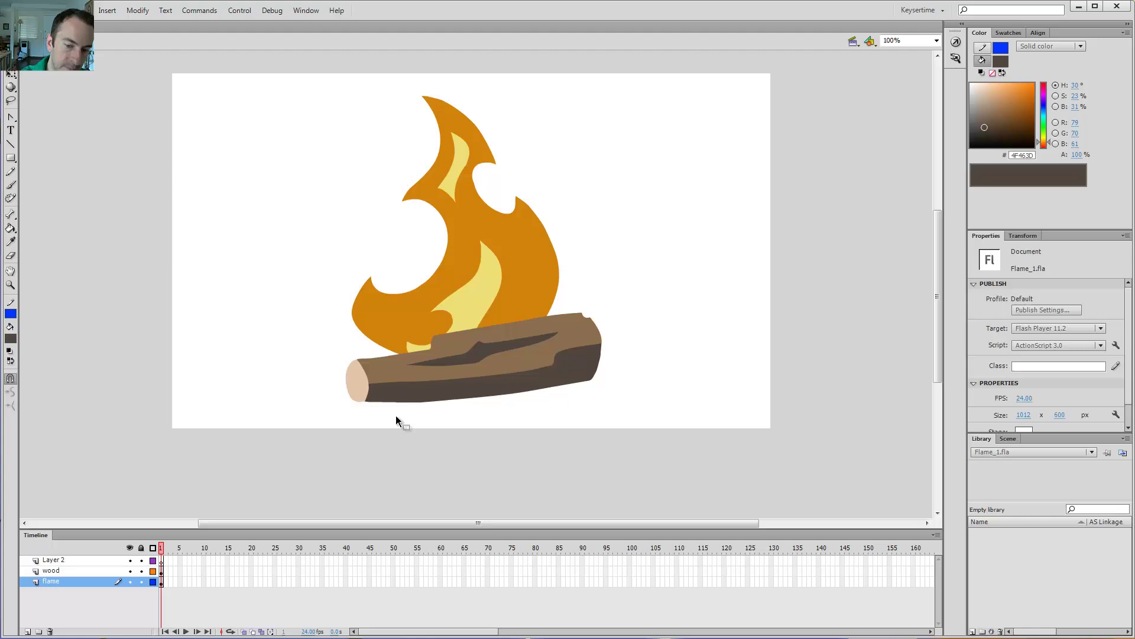
{"action": "left_click", "coordinate": [152, 571]}
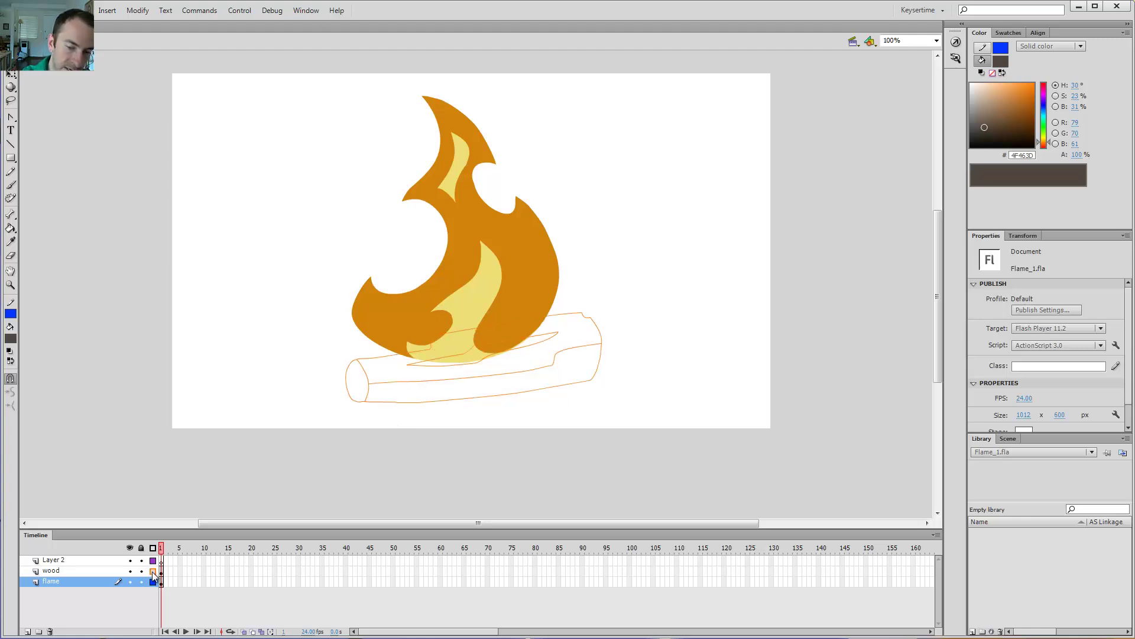
{"action": "left_click", "coordinate": [152, 570]}
{"action": "left_click", "coordinate": [153, 570]}
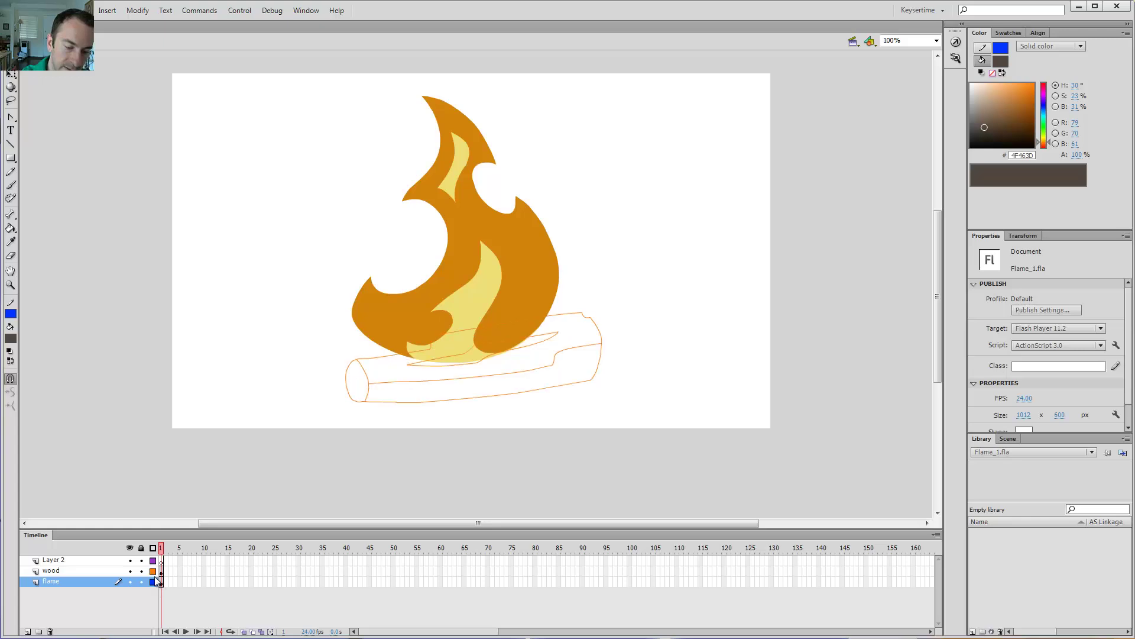
{"action": "left_click", "coordinate": [153, 572]}
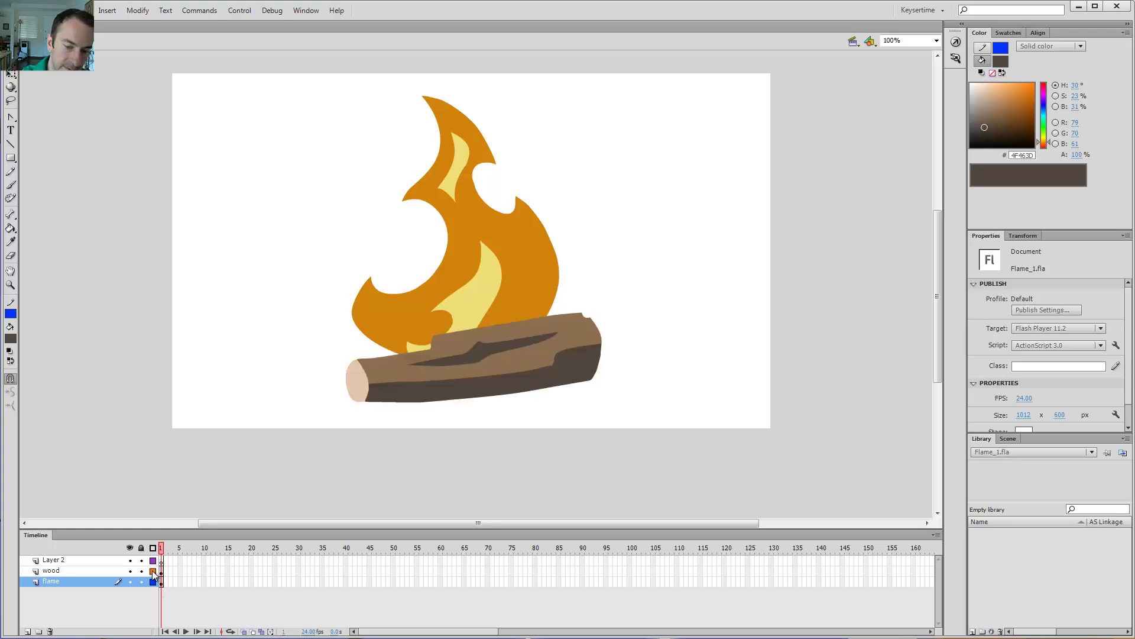
{"action": "left_click", "coordinate": [152, 571]}
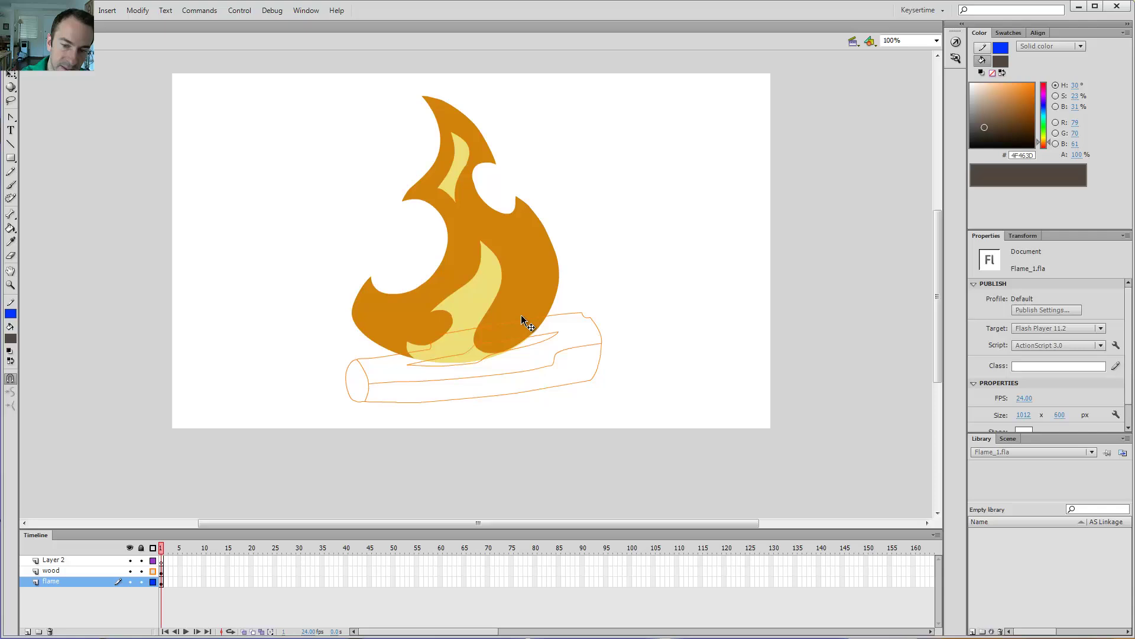
Change the wood layer's outline colour to blue in Layer Properties.
{"action": "double_click", "coordinate": [153, 571]}
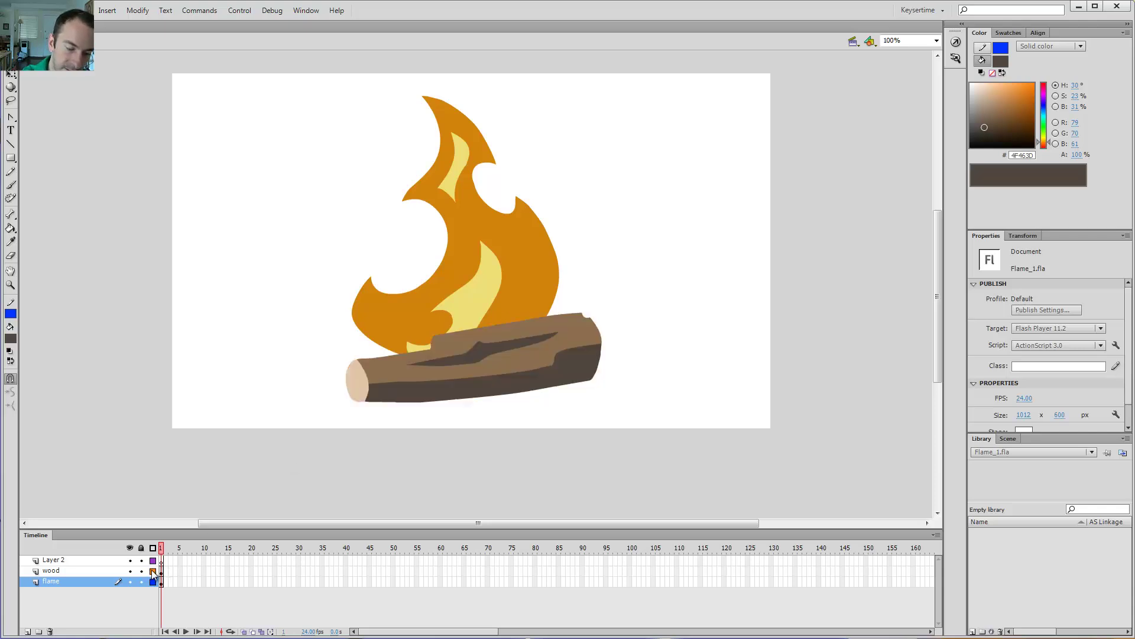
{"action": "left_click", "coordinate": [534, 369]}
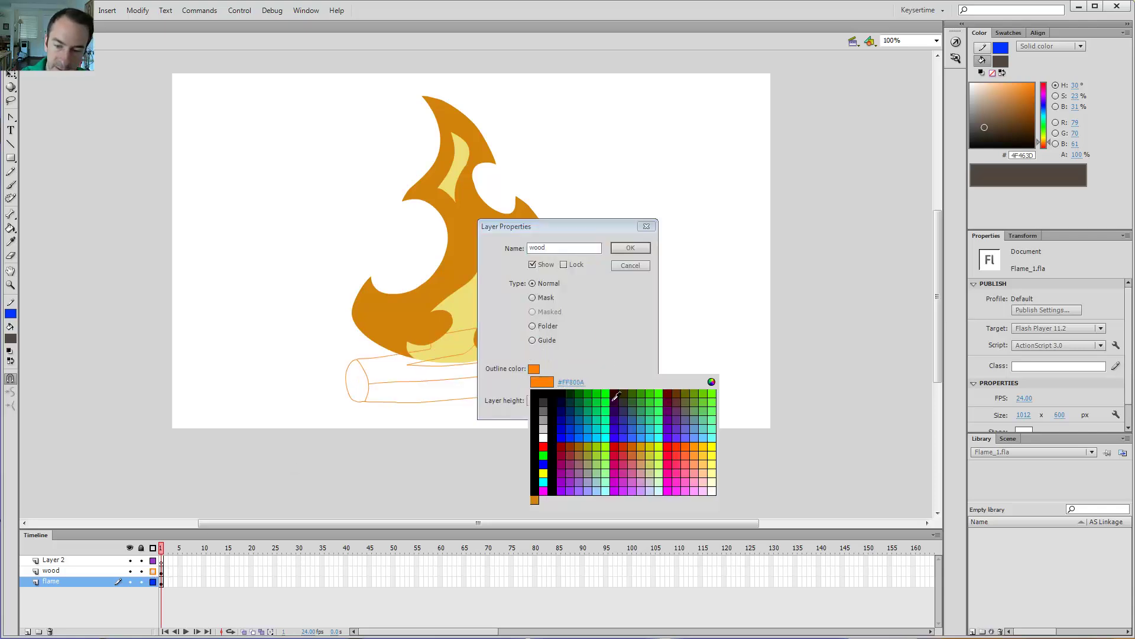
{"action": "left_click", "coordinate": [615, 436]}
{"action": "left_click", "coordinate": [643, 248]}
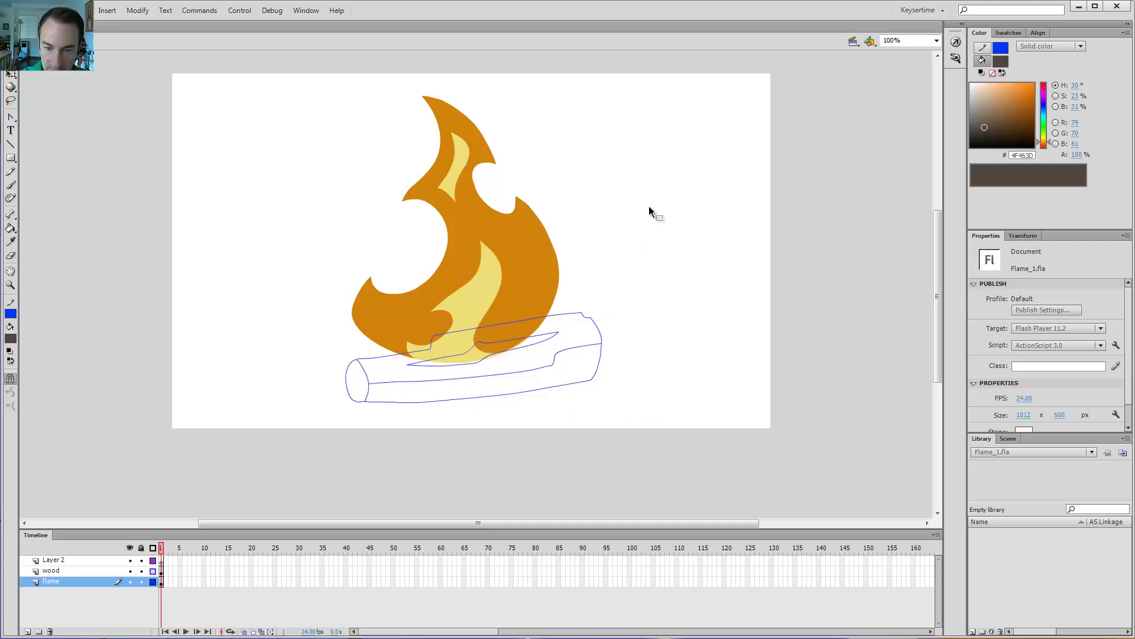
Check outline view on the flame and wood layers, leaving both shown as filled artwork.
{"action": "left_click", "coordinate": [152, 582]}
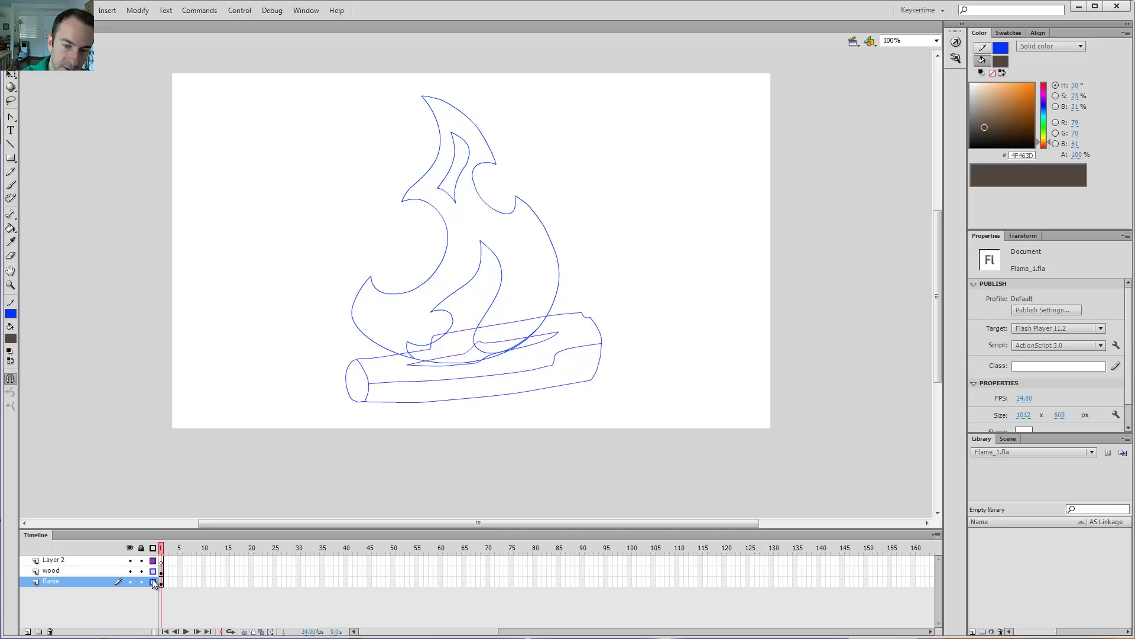
{"action": "left_click", "coordinate": [152, 582]}
{"action": "double_click", "coordinate": [152, 572]}
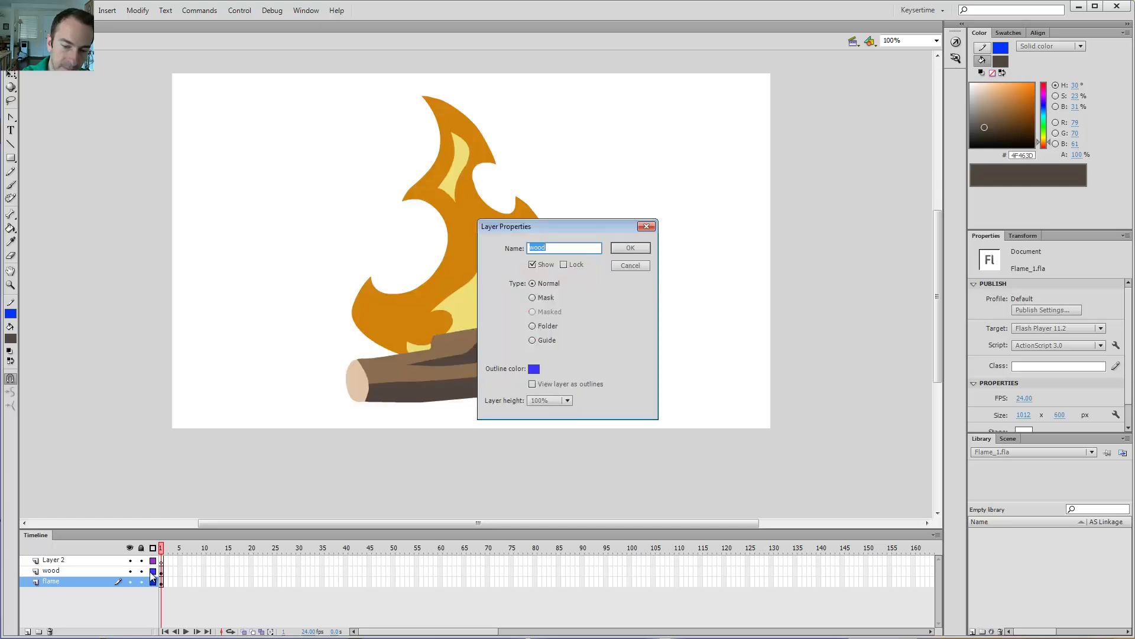
{"action": "left_click", "coordinate": [632, 265]}
{"action": "left_click", "coordinate": [152, 582]}
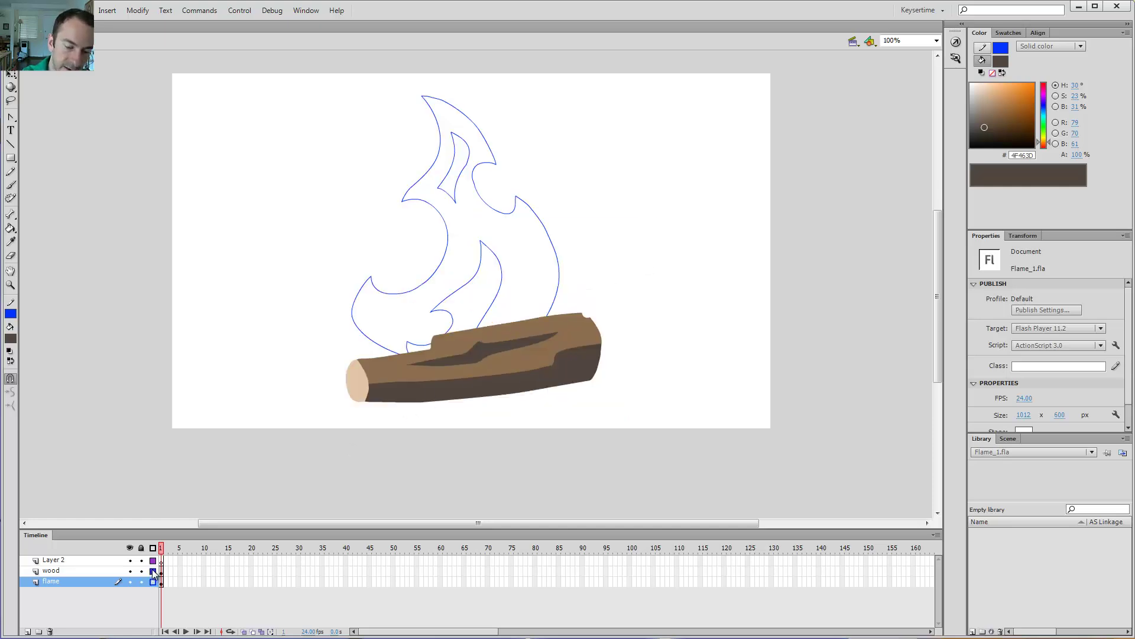
{"action": "left_click", "coordinate": [152, 571]}
{"action": "left_click_drag", "start_coordinate": [152, 582], "coordinate": [155, 571]}
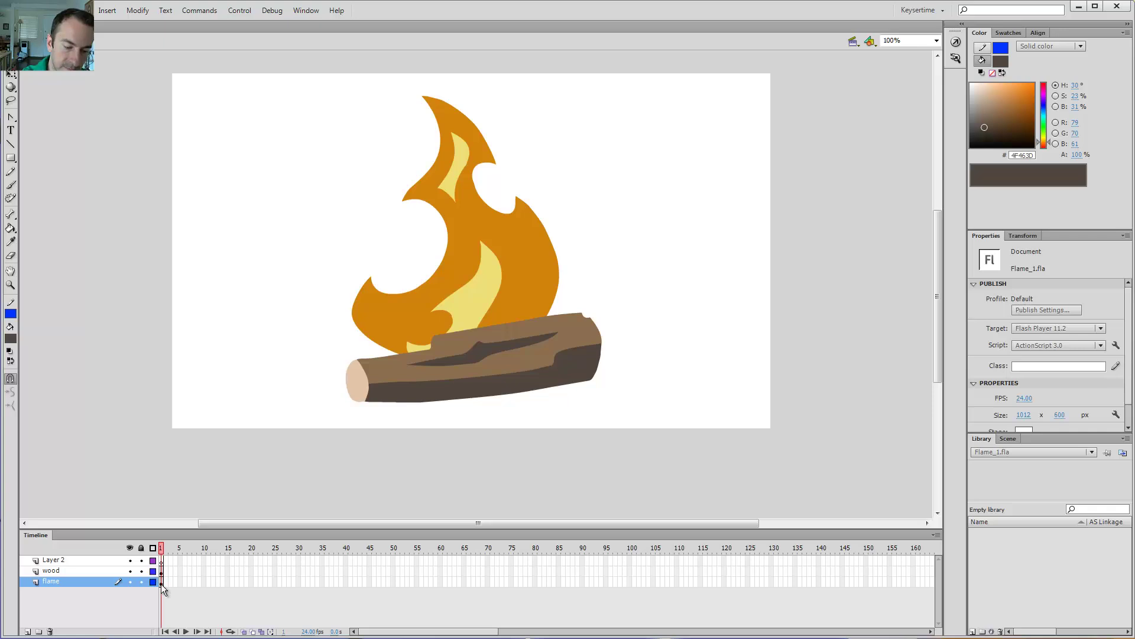
{"action": "left_click", "coordinate": [130, 572]}
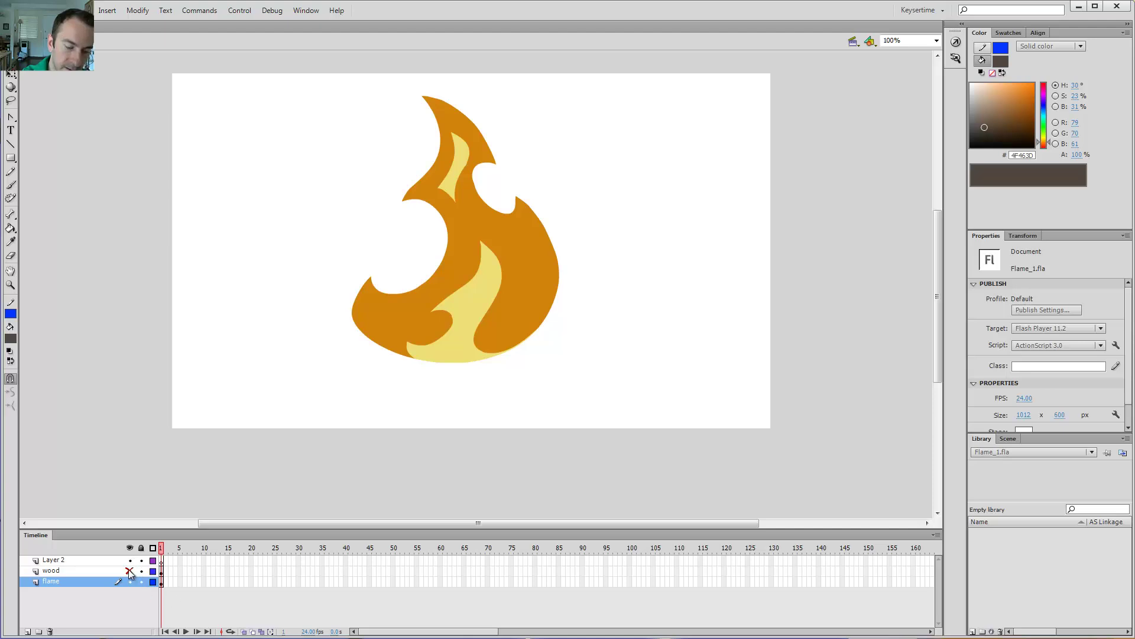
{"action": "left_click", "coordinate": [130, 571]}
{"action": "left_click", "coordinate": [130, 572]}
{"action": "left_click", "coordinate": [130, 571]}
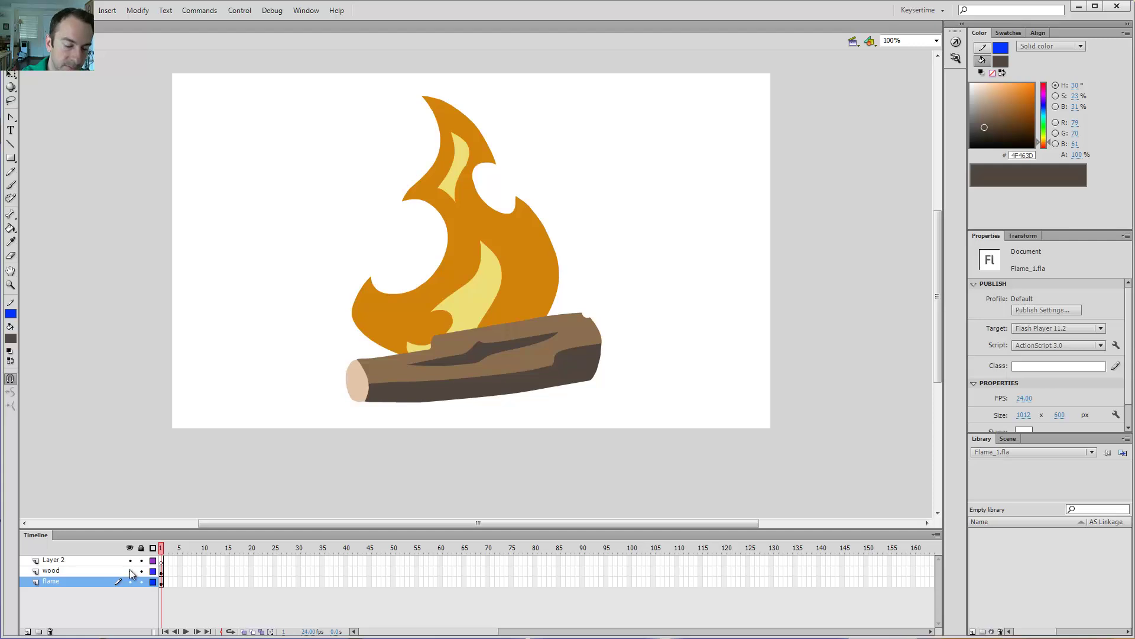
{"action": "left_click", "coordinate": [130, 571]}
{"action": "left_click", "coordinate": [130, 571]}
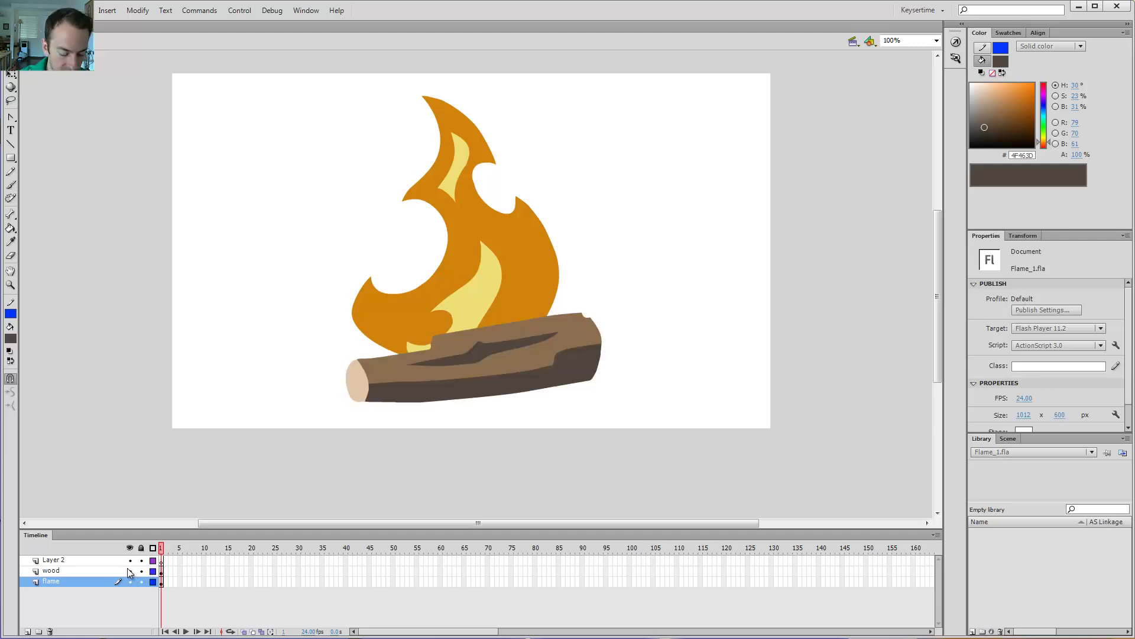
{"action": "key", "text": "ctrl+Return"}
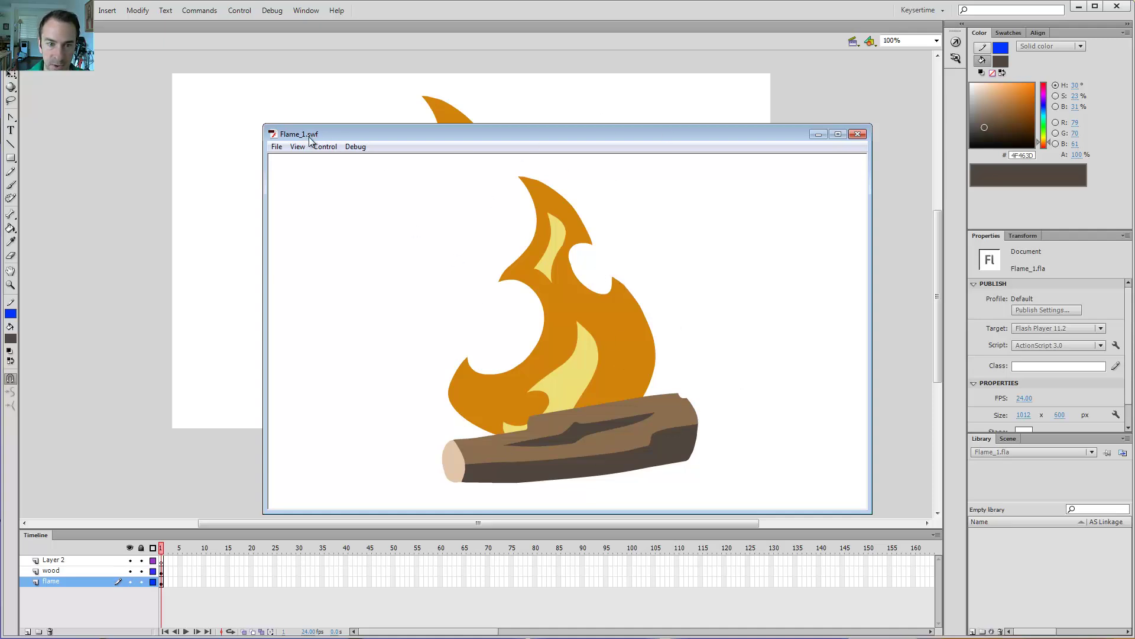
{"action": "left_click", "coordinate": [861, 133]}
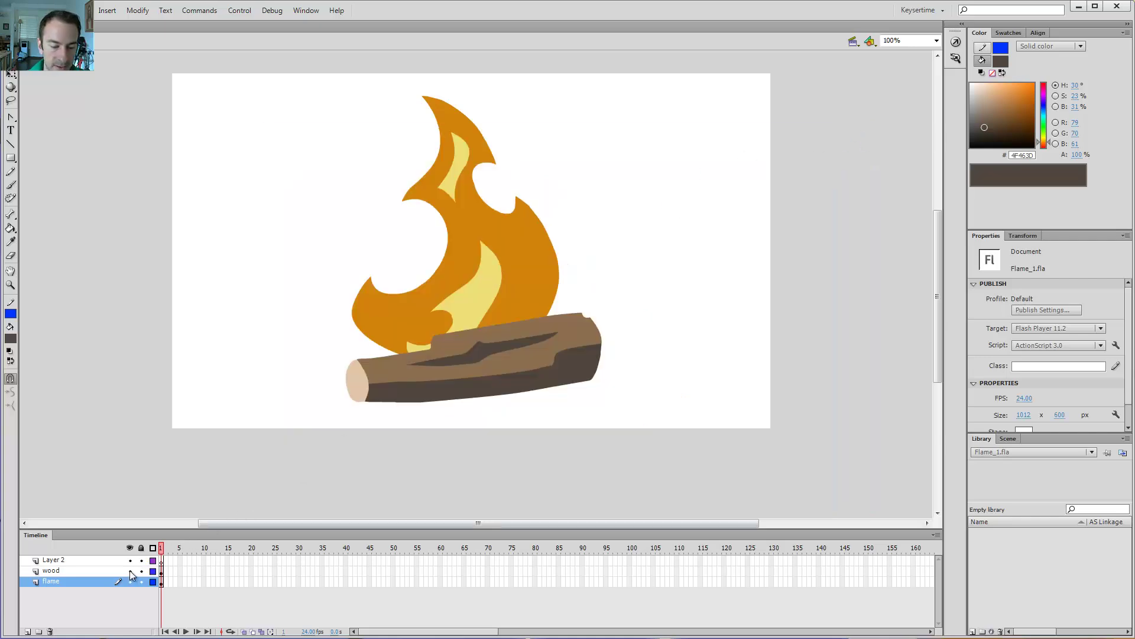
Turn the wood layer into a guide layer from its context menu.
{"action": "left_click", "coordinate": [54, 570]}
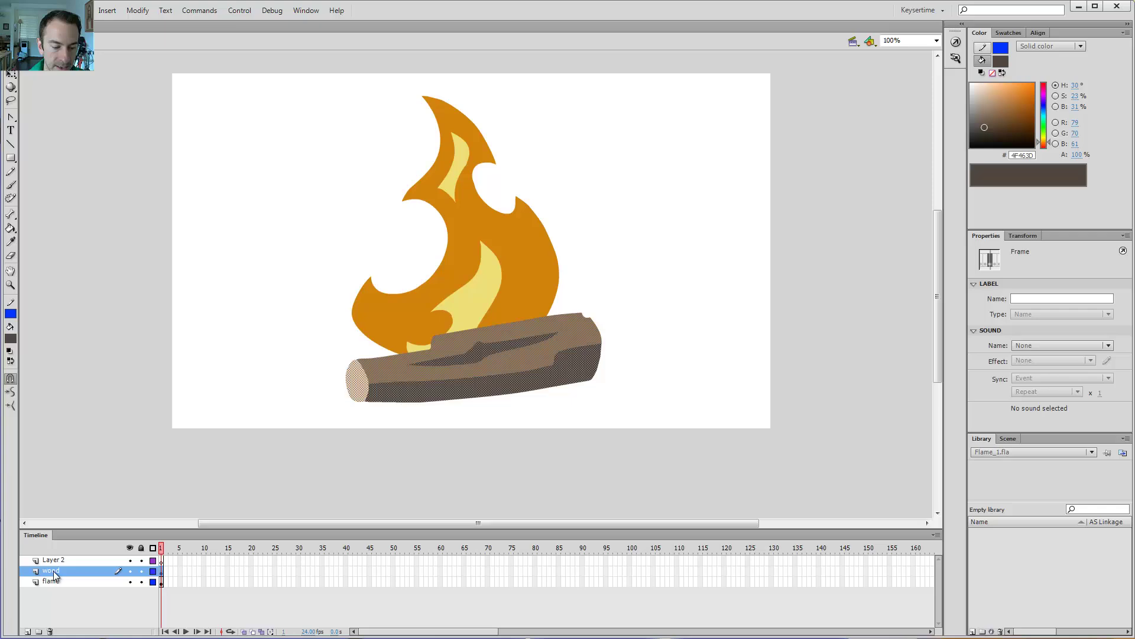
{"action": "right_click", "coordinate": [53, 570]}
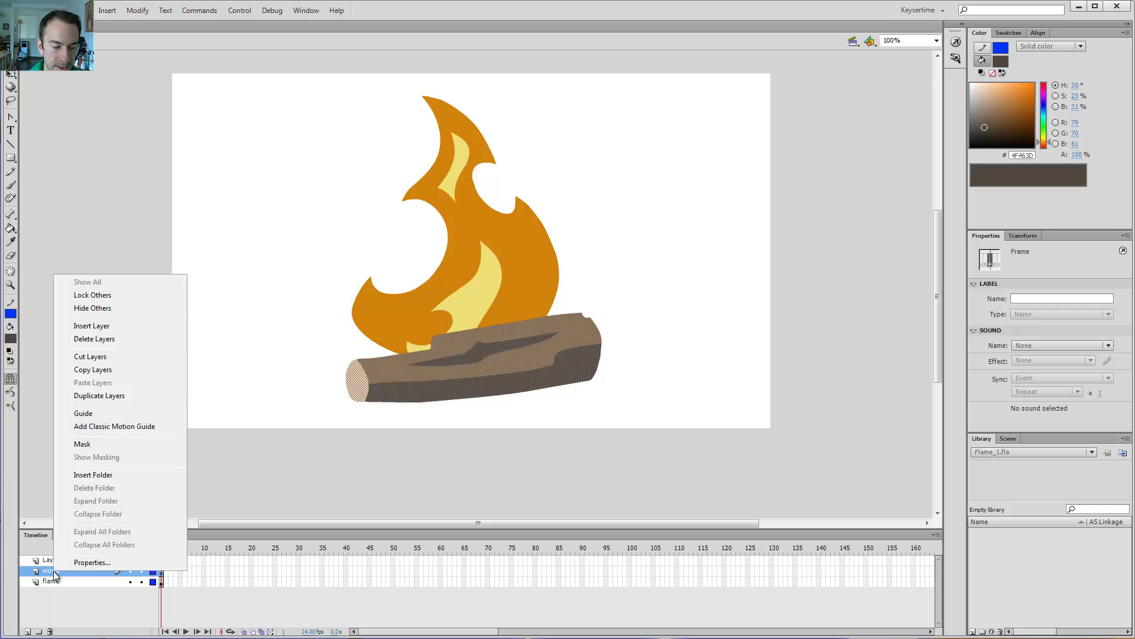
{"action": "left_click", "coordinate": [88, 414]}
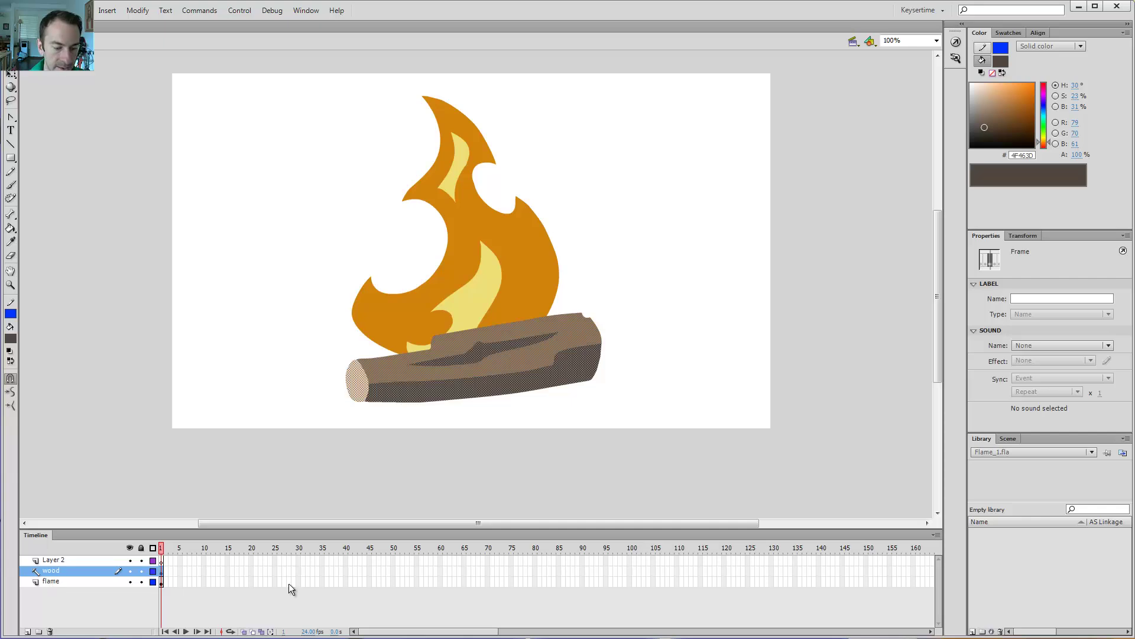
Test the movie with Ctrl+Enter to confirm the log is excluded, then close the SWF window.
{"action": "key", "text": "ctrl+Return"}
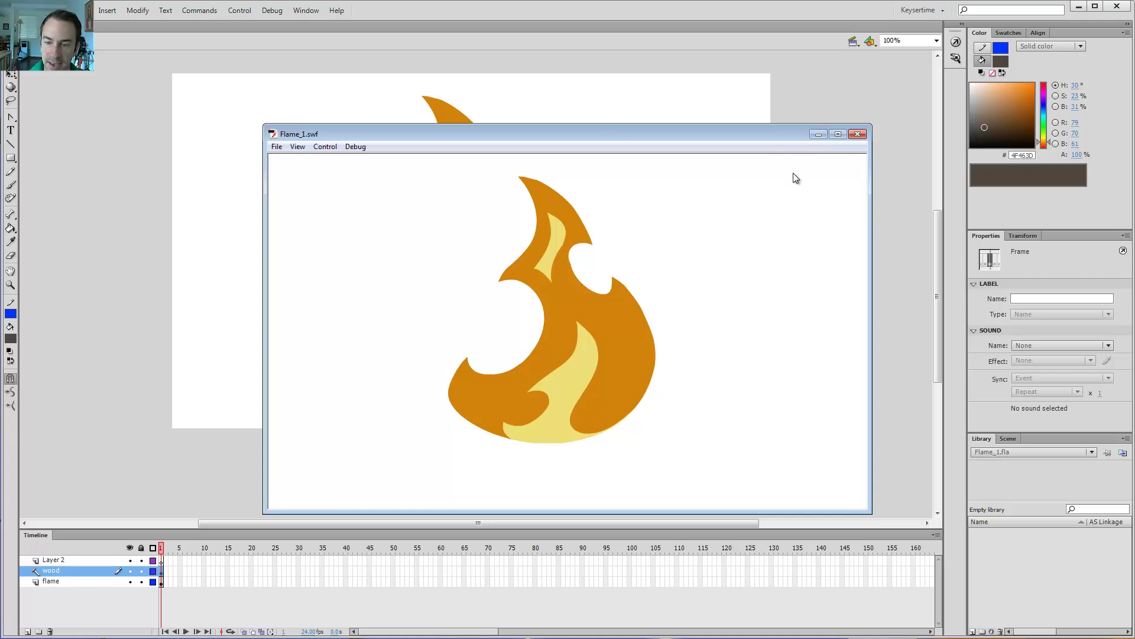
{"action": "left_click", "coordinate": [857, 134]}
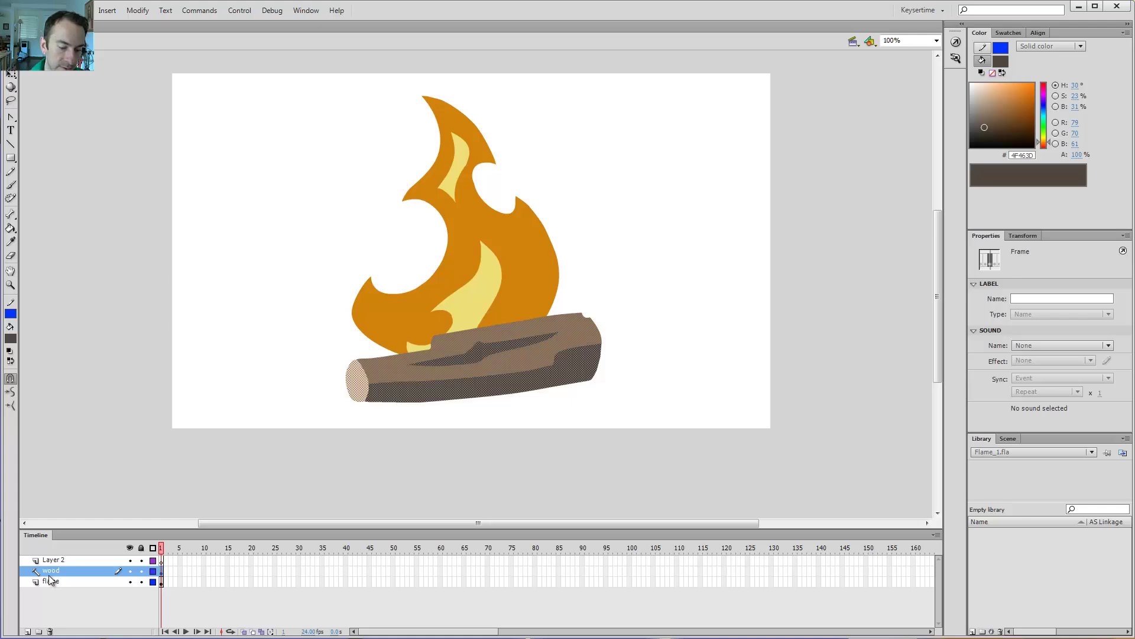
{"action": "left_click", "coordinate": [208, 449]}
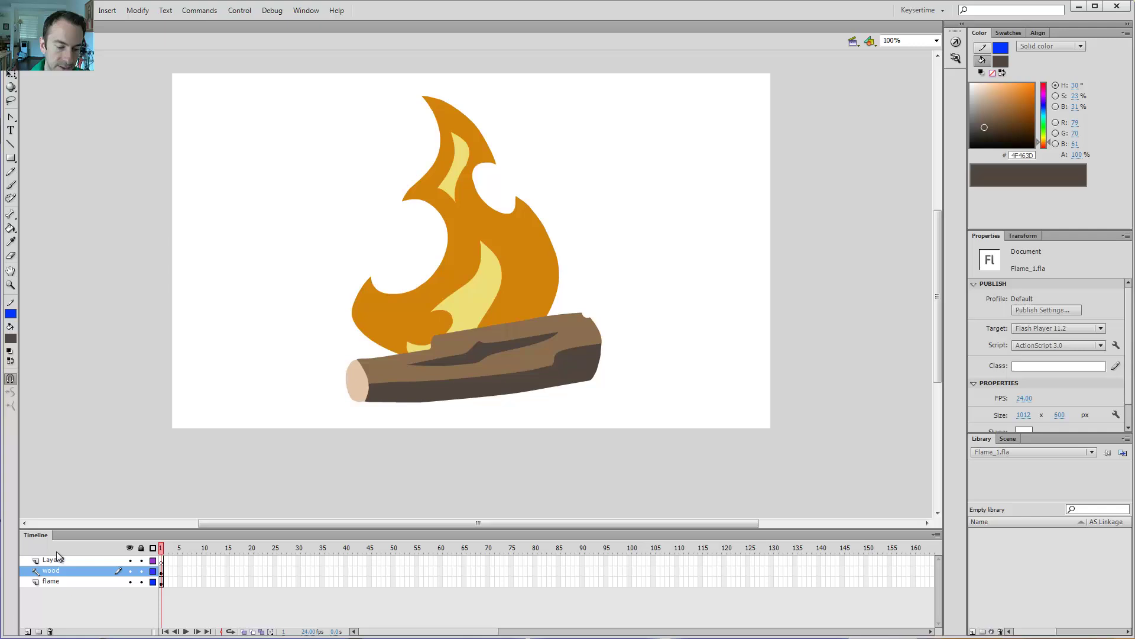
Move the flame layer under the wood guide and back out, then drag Layer 2 to the bottom.
{"action": "left_click", "coordinate": [48, 580]}
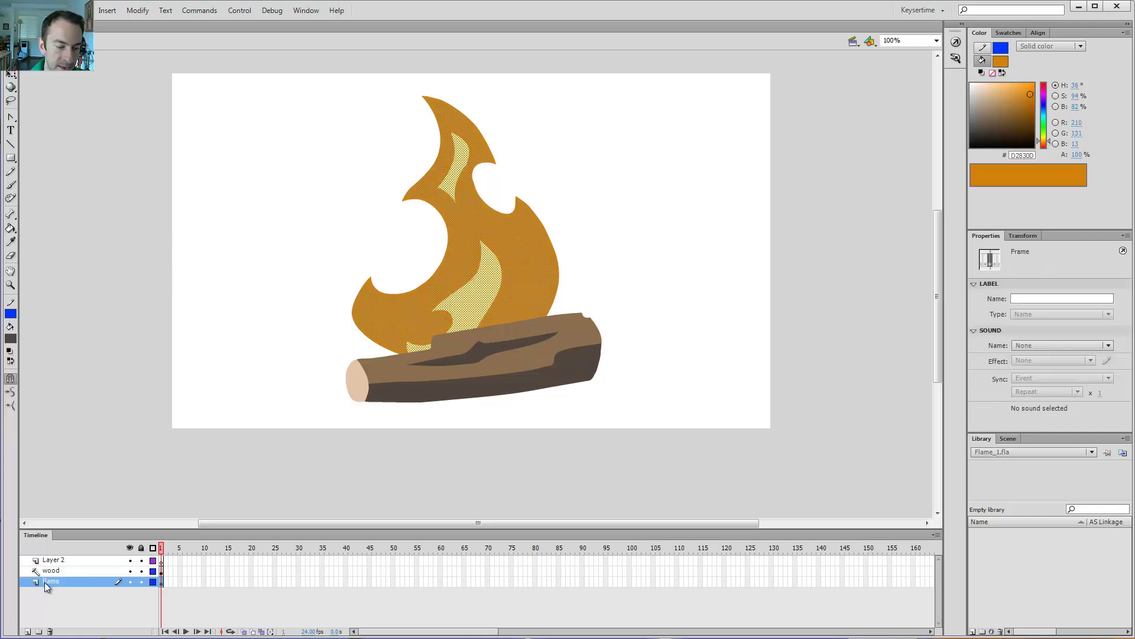
{"action": "left_click_drag", "start_coordinate": [44, 582], "coordinate": [55, 576]}
{"action": "mouse_move", "coordinate": [53, 581]}
{"action": "left_mouse_down"}
{"action": "mouse_move", "coordinate": [37, 594]}
{"action": "mouse_move", "coordinate": [53, 566]}
{"action": "mouse_move", "coordinate": [38, 594]}
{"action": "mouse_move", "coordinate": [69, 581]}
{"action": "left_mouse_up"}
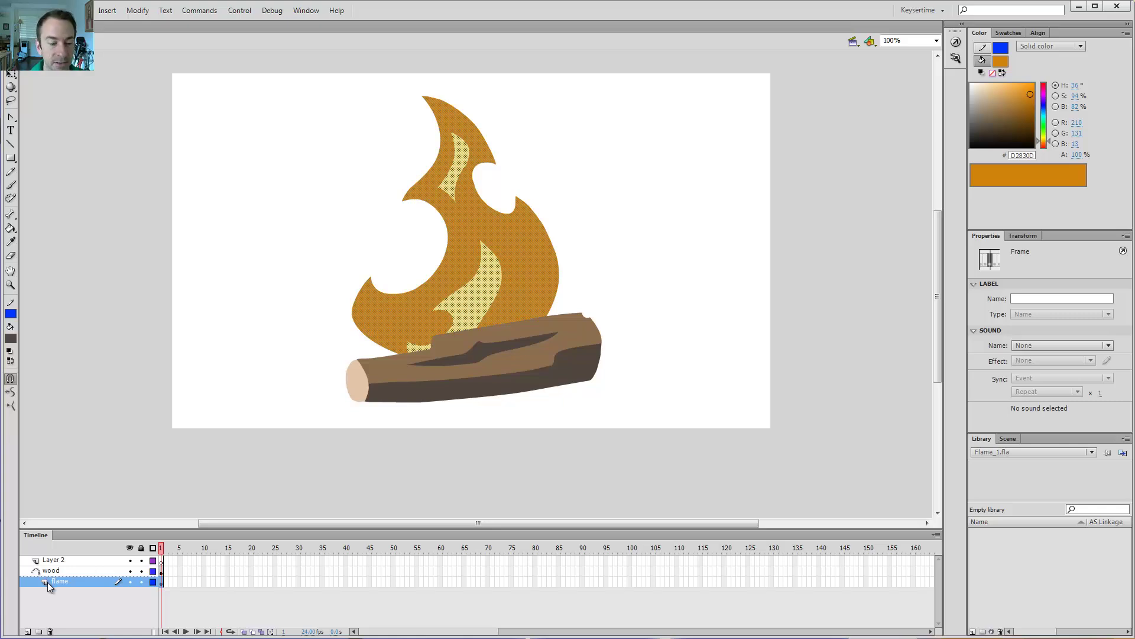
{"action": "left_click_drag", "start_coordinate": [59, 583], "coordinate": [23, 595]}
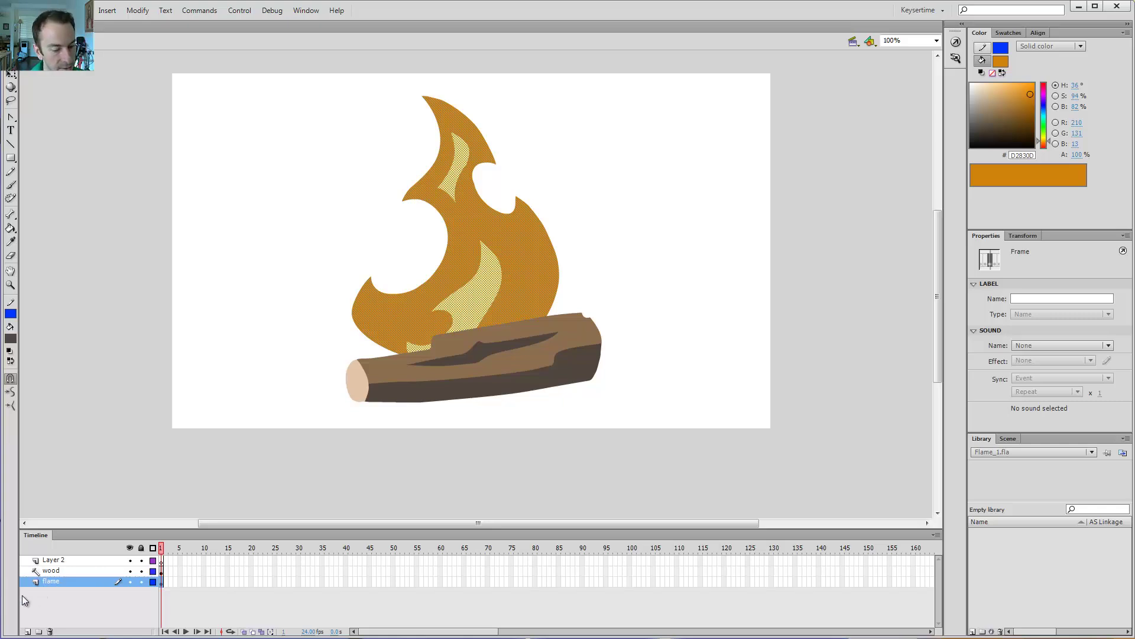
{"action": "left_click", "coordinate": [71, 601]}
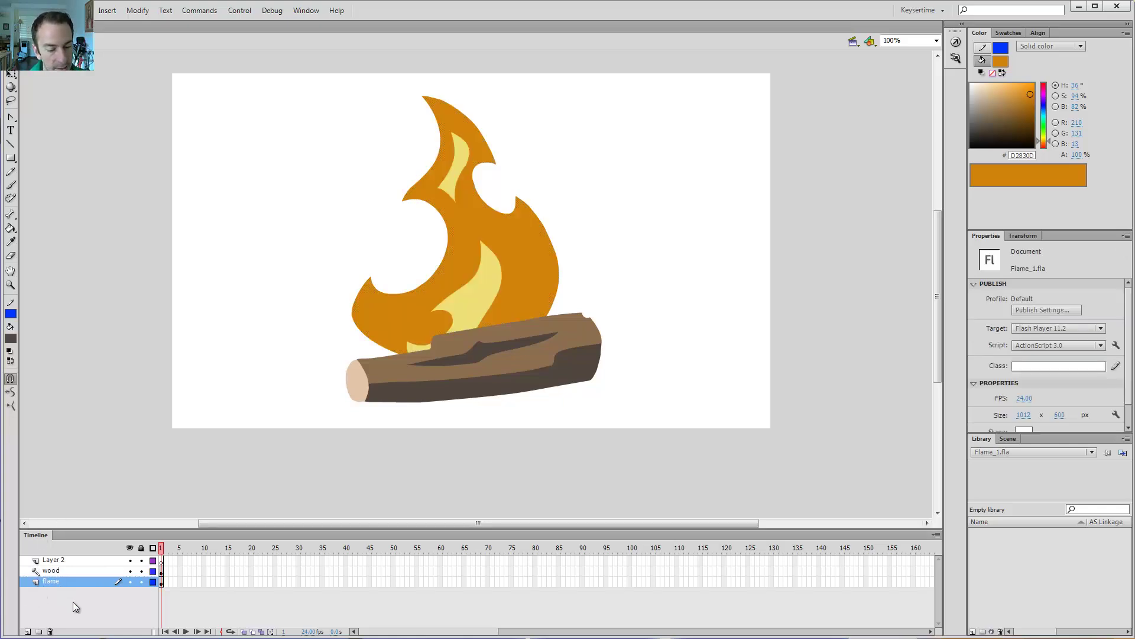
{"action": "left_click", "coordinate": [66, 560]}
{"action": "left_click_drag", "start_coordinate": [67, 559], "coordinate": [76, 626]}
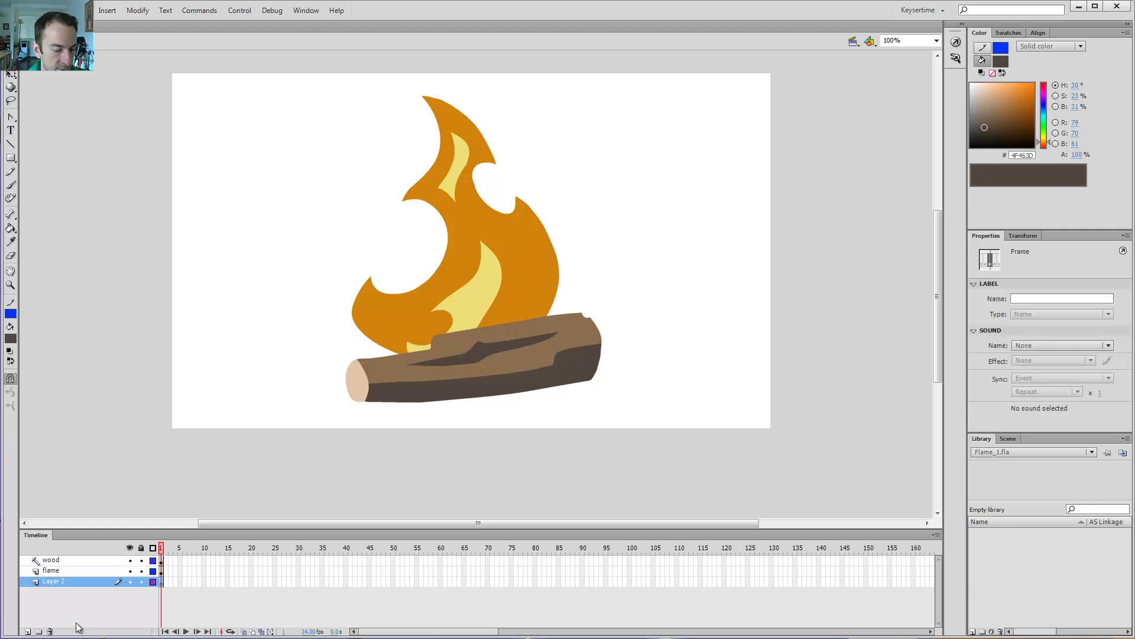